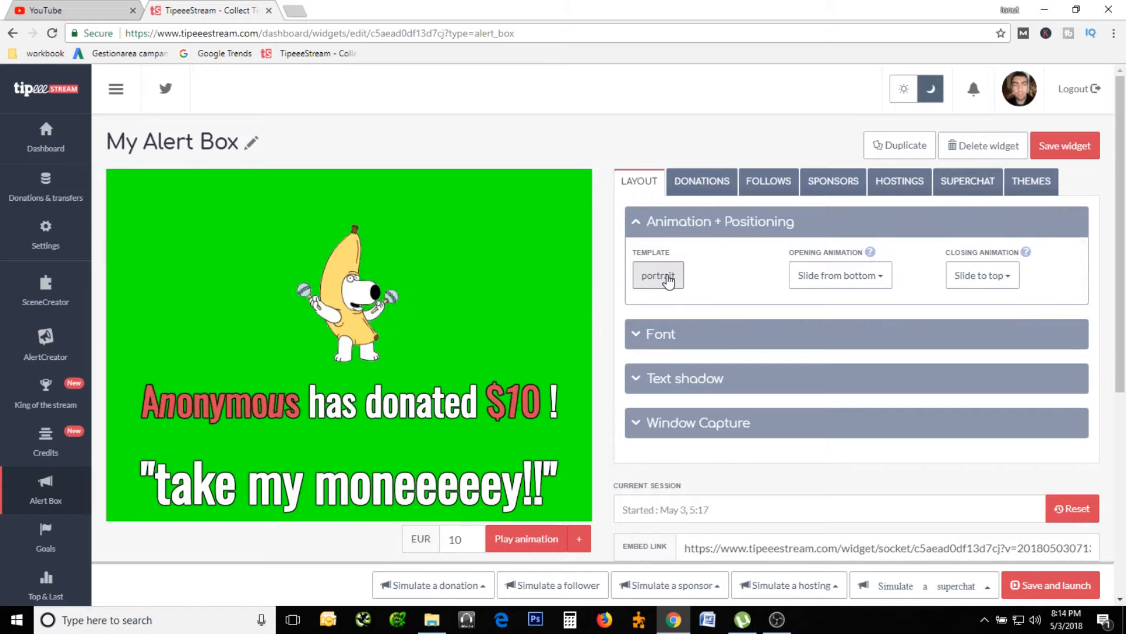
Examine the available alert layout templates and the font settings of the alert box.
{"action": "left_click", "coordinate": [669, 281]}
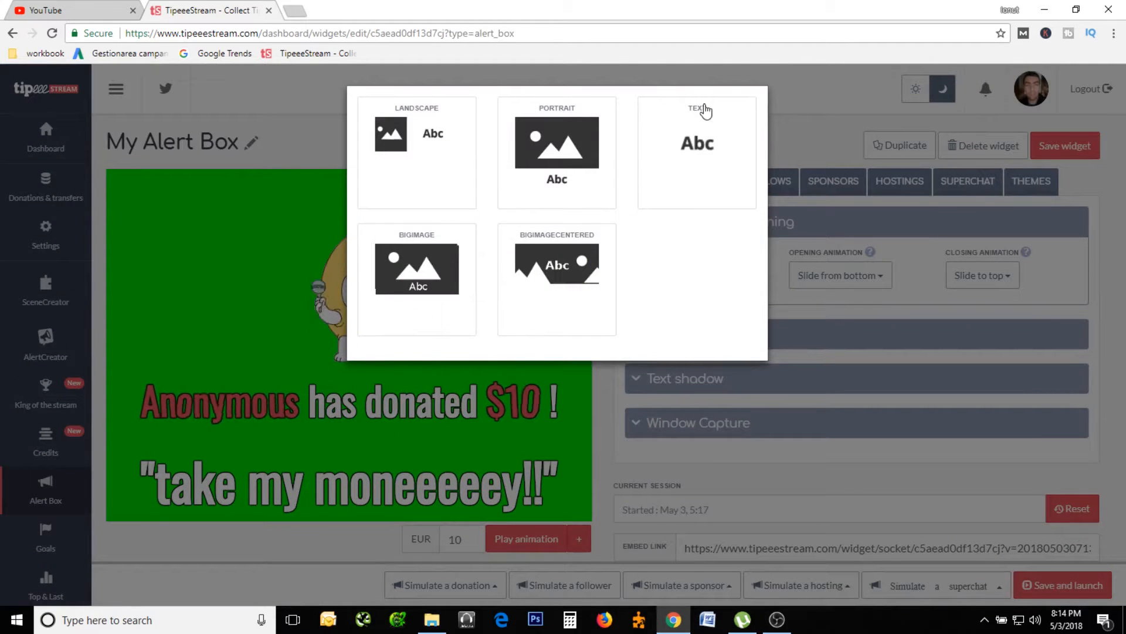
{"action": "left_click", "coordinate": [813, 103]}
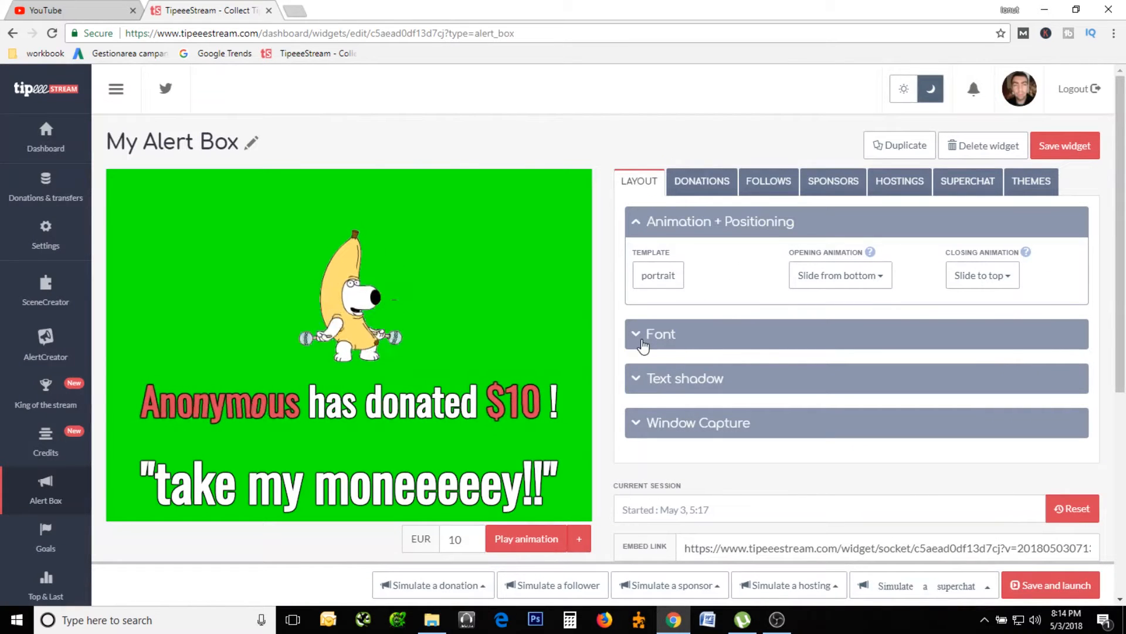
{"action": "left_click", "coordinate": [643, 342]}
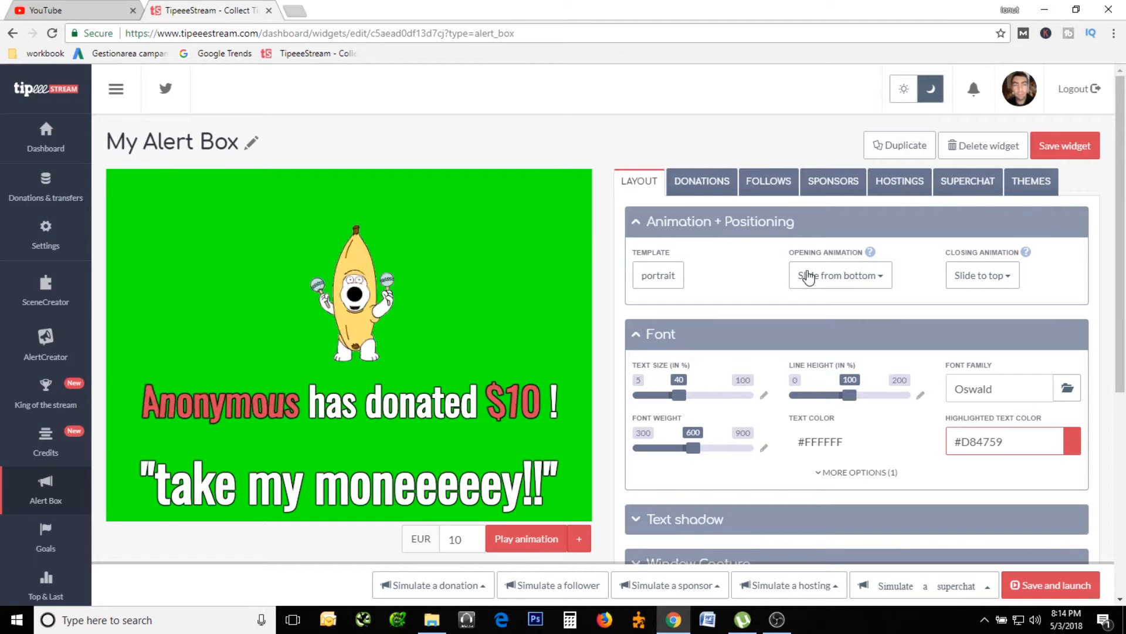
Set the text shadow thickness in the alert box layout to 2.
{"action": "scroll", "coordinate": [730, 430], "scroll_direction": "down", "scroll_amount": 1}
{"action": "left_click", "coordinate": [635, 451]}
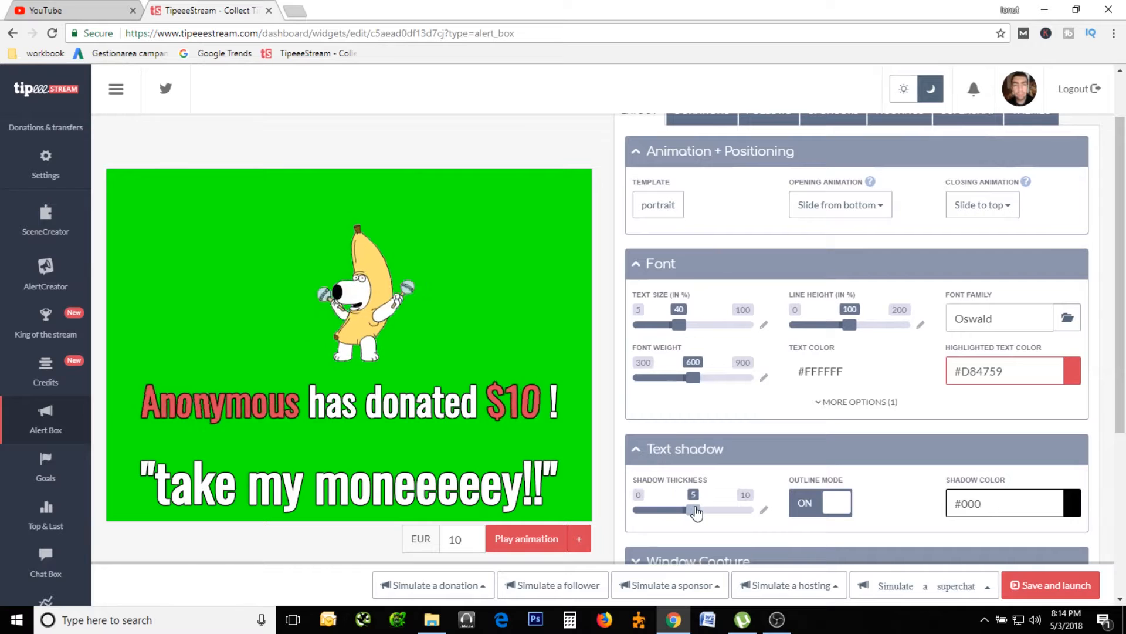
{"action": "left_click_drag", "start_coordinate": [696, 512], "coordinate": [662, 516]}
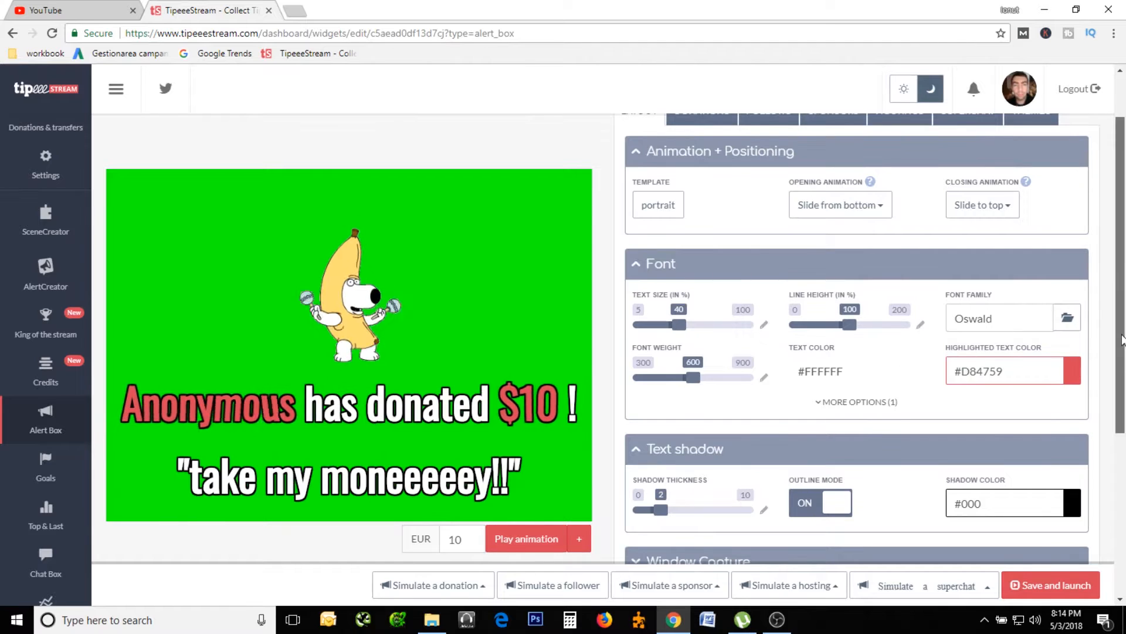
{"action": "scroll", "coordinate": [1122, 339], "scroll_direction": "down", "scroll_amount": 3}
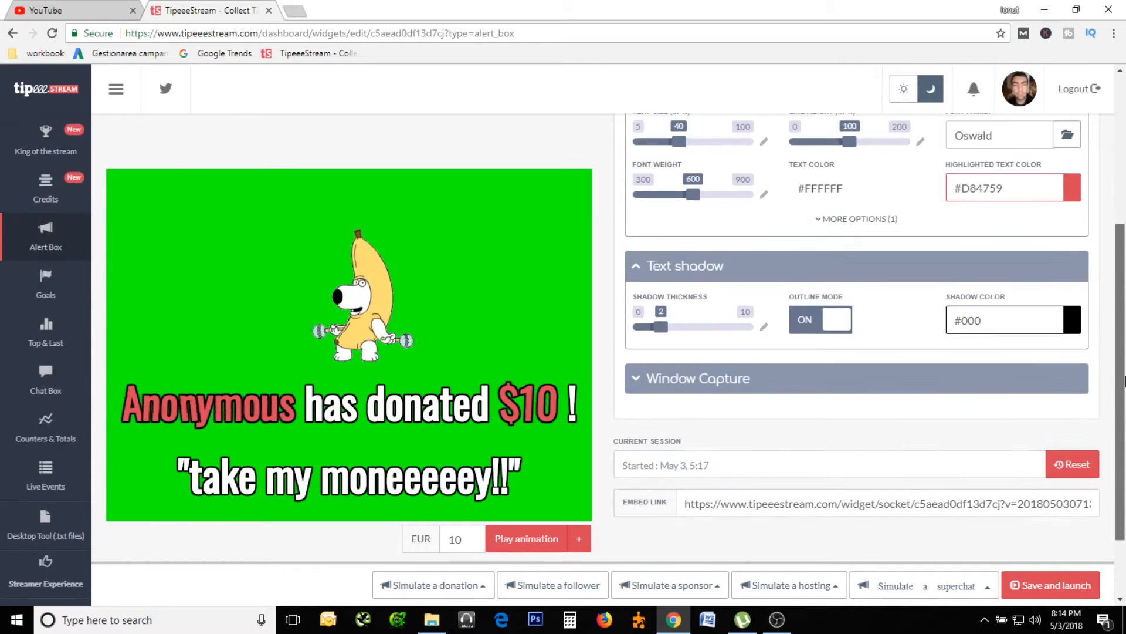
{"action": "left_click_drag", "start_coordinate": [1124, 381], "coordinate": [1124, 251]}
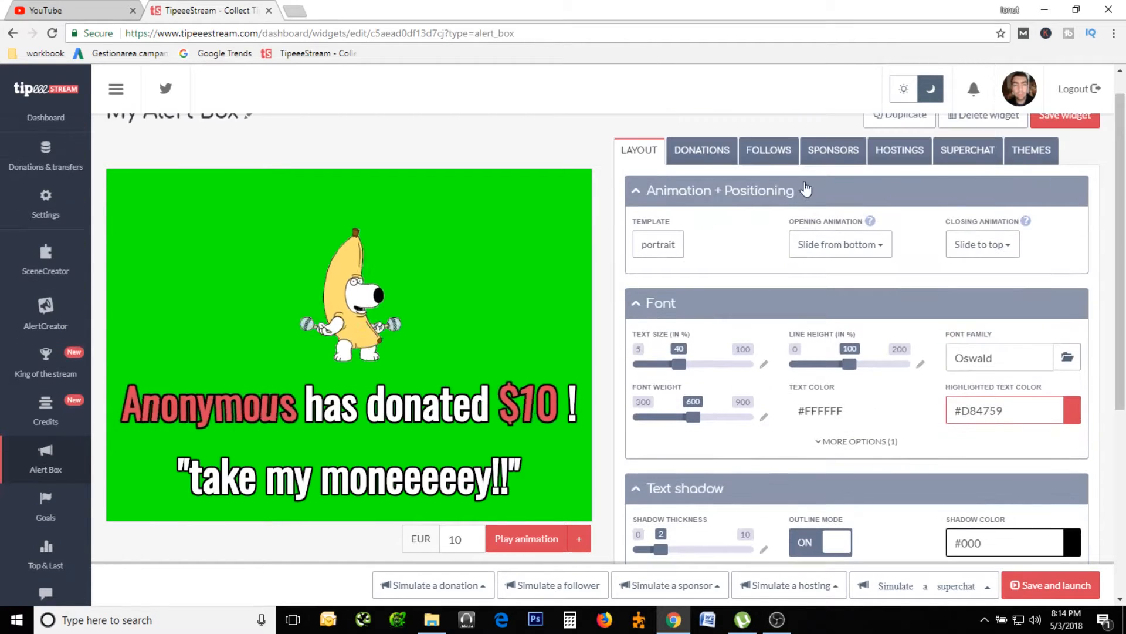
Change the donation message so it reads "{name} a donat {amount} !".
{"action": "left_click", "coordinate": [696, 151]}
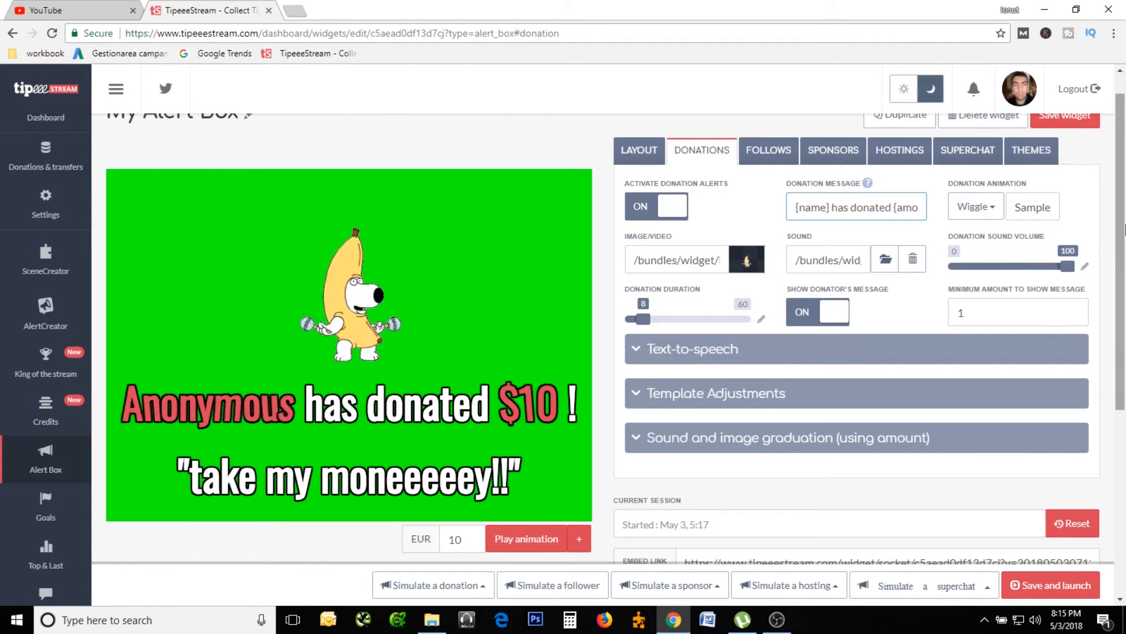
{"action": "key", "text": "Delete"}
{"action": "key", "text": "Delete"}
{"action": "key", "text": "Delete"}
{"action": "key", "text": "Delete"}
{"action": "key", "text": "Delete"}
{"action": "key", "text": "Delete"}
{"action": "key", "text": "Delete"}
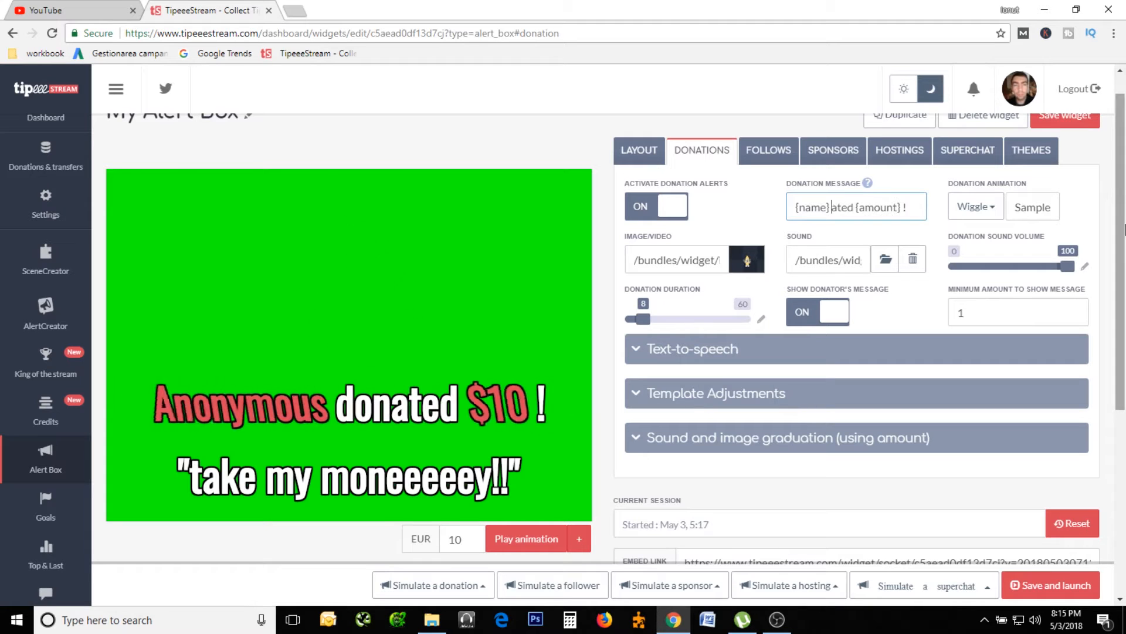
{"action": "key", "text": "Delete"}
{"action": "key", "text": "Delete"}
{"action": "key", "text": "Delete"}
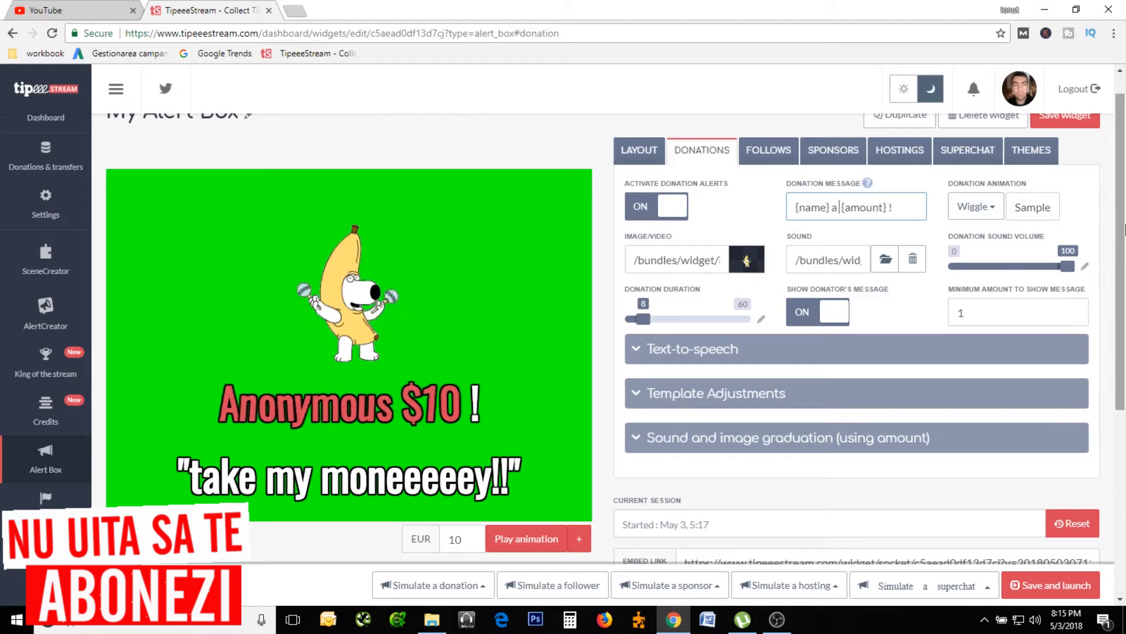
{"action": "type", "text": "a donat"}
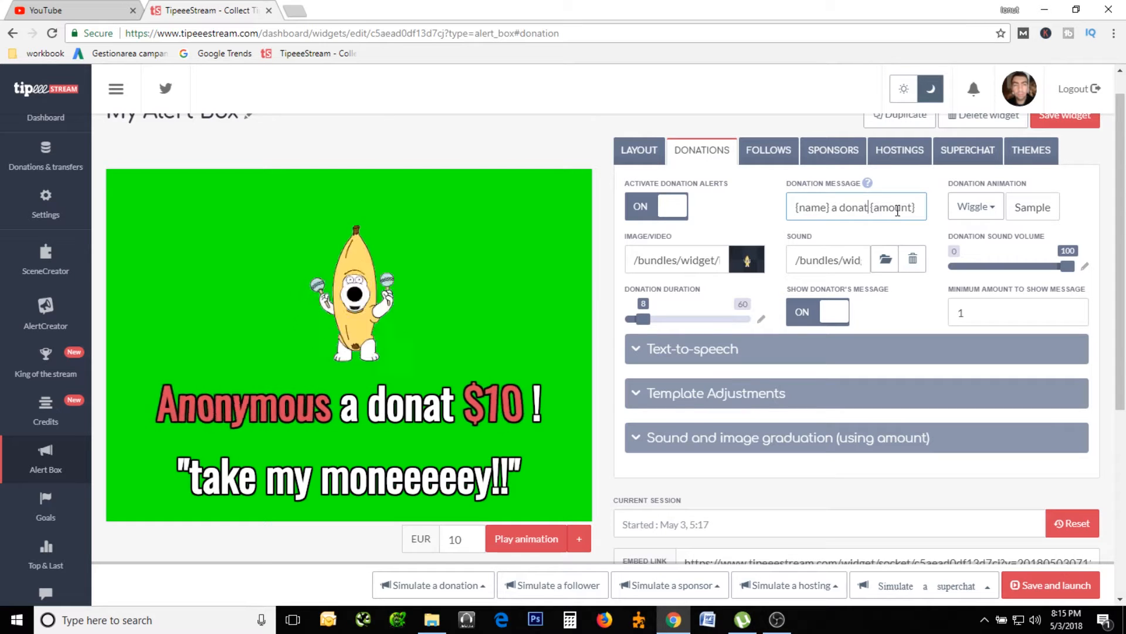
Try the Shake donation animation, and set the donation animation to Swing.
{"action": "left_click", "coordinate": [976, 210]}
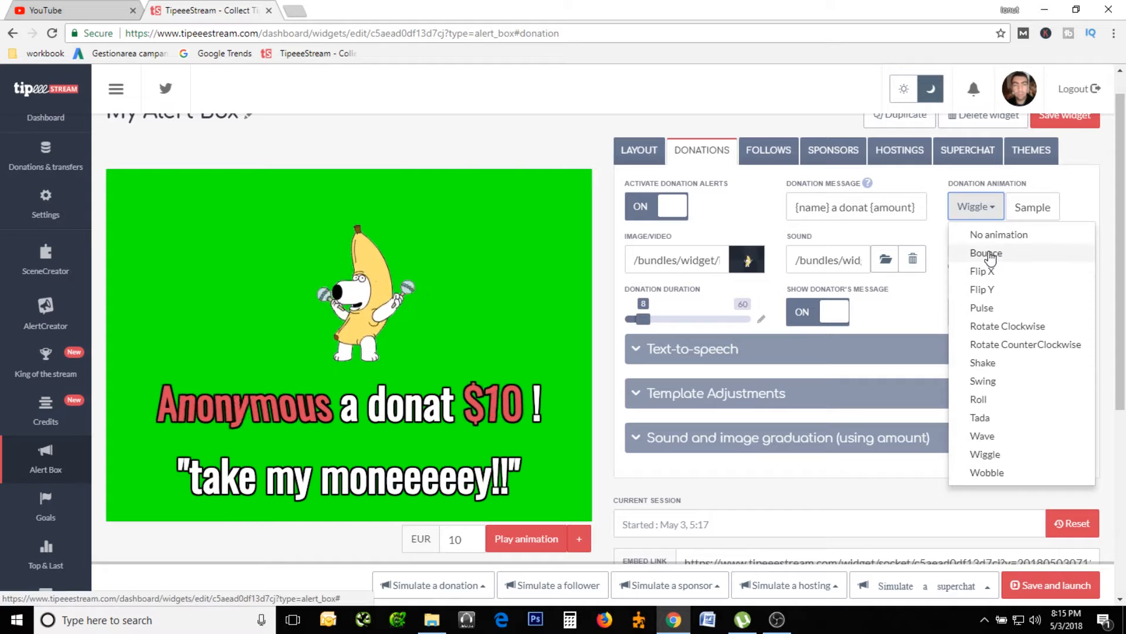
{"action": "left_click", "coordinate": [986, 363]}
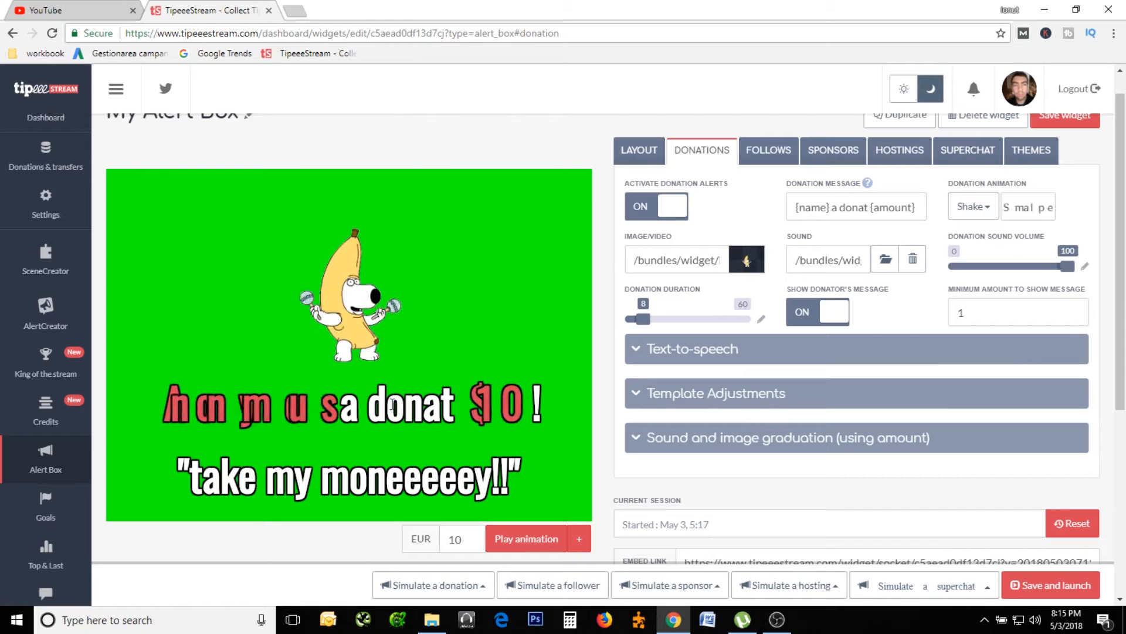
{"action": "left_click", "coordinate": [974, 206]}
{"action": "left_click", "coordinate": [984, 382]}
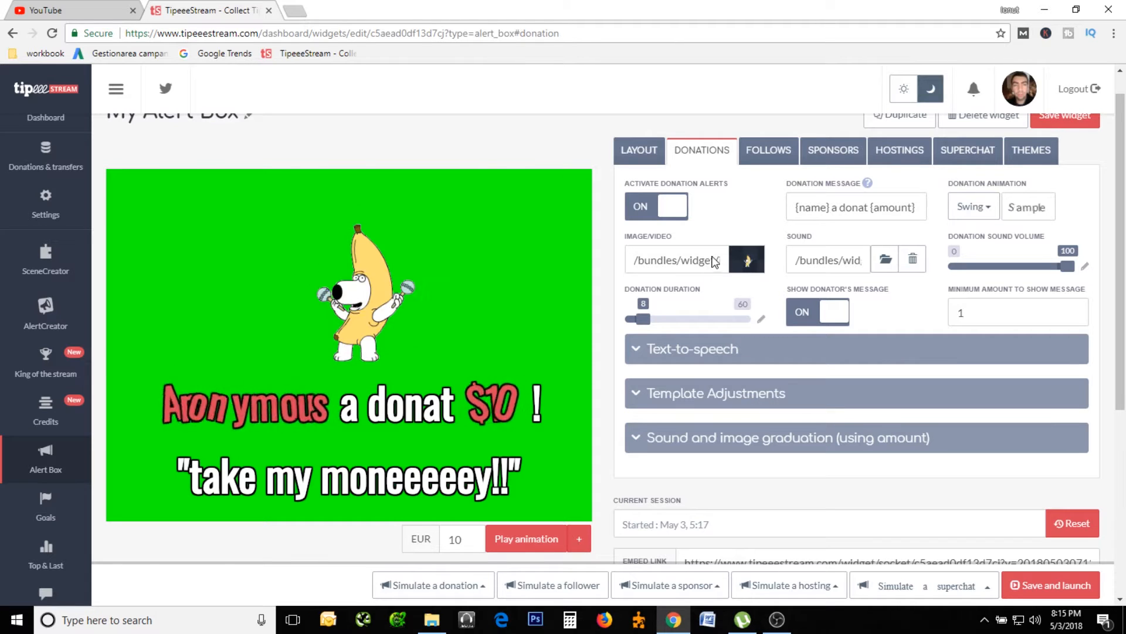
Replace the donation alert image with the blue cat from the gallery's animated images.
{"action": "left_click", "coordinate": [751, 262]}
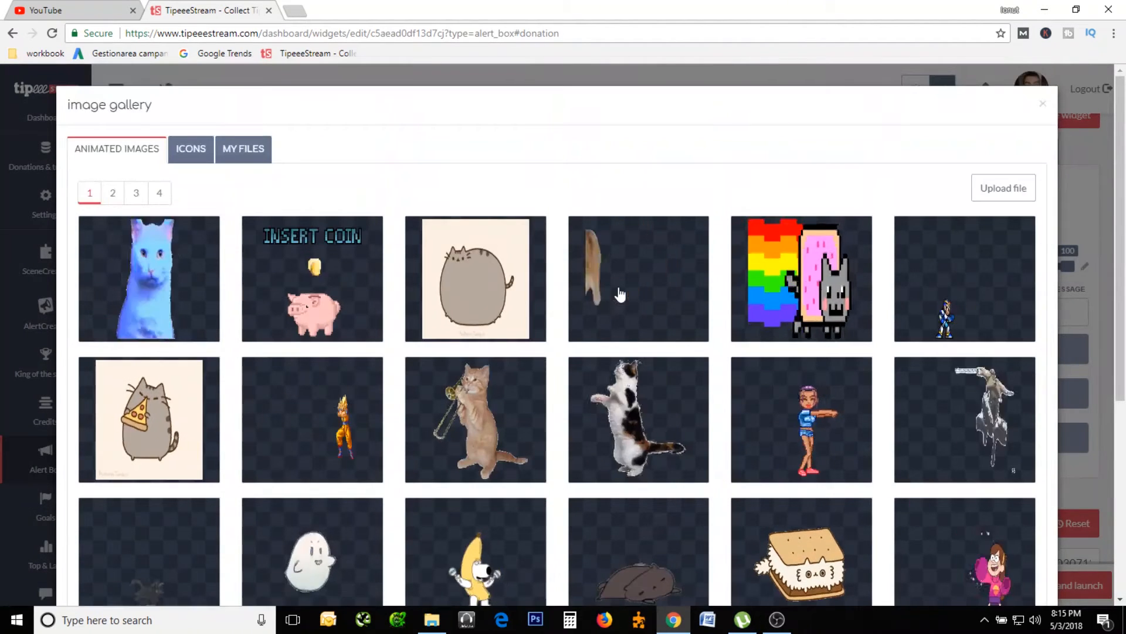
{"action": "left_click", "coordinate": [1091, 206]}
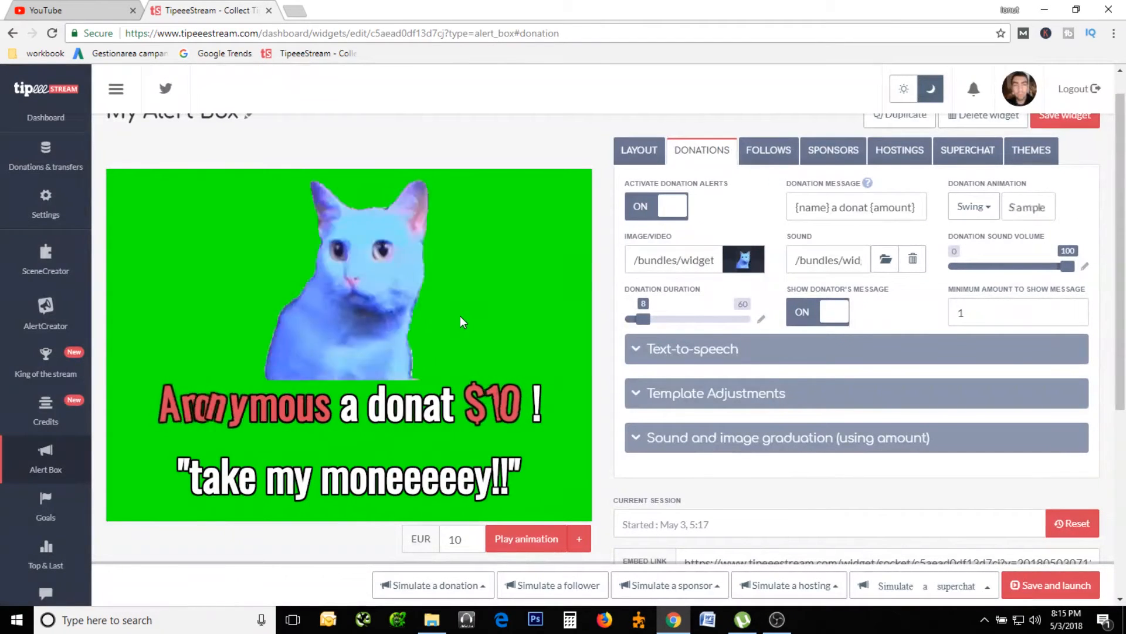
{"action": "left_click", "coordinate": [700, 261]}
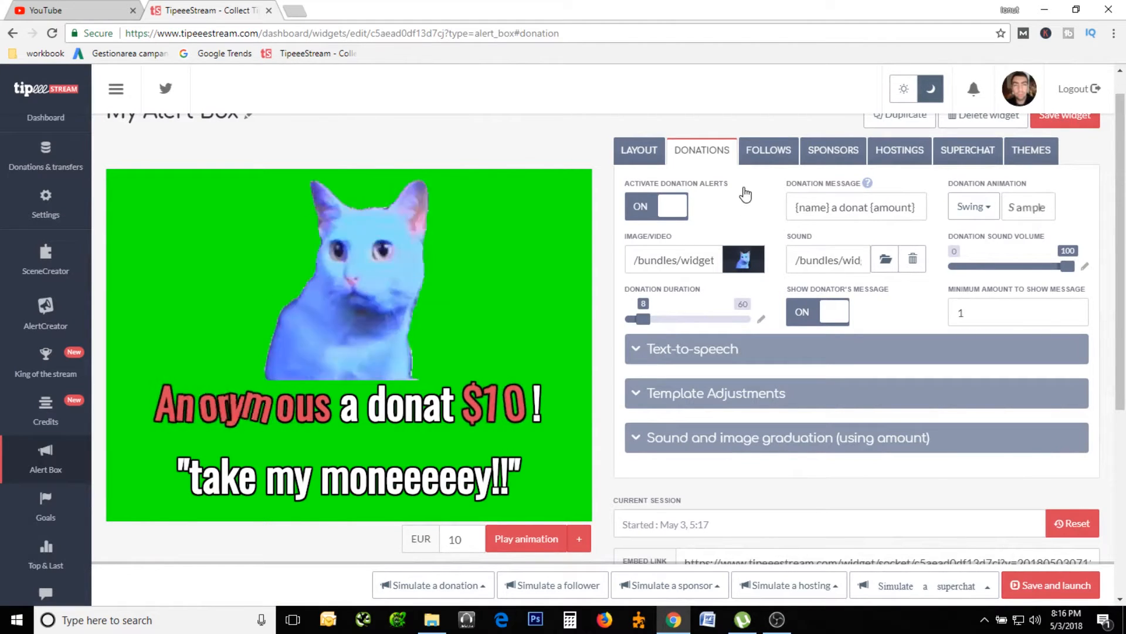
{"action": "left_click", "coordinate": [744, 257]}
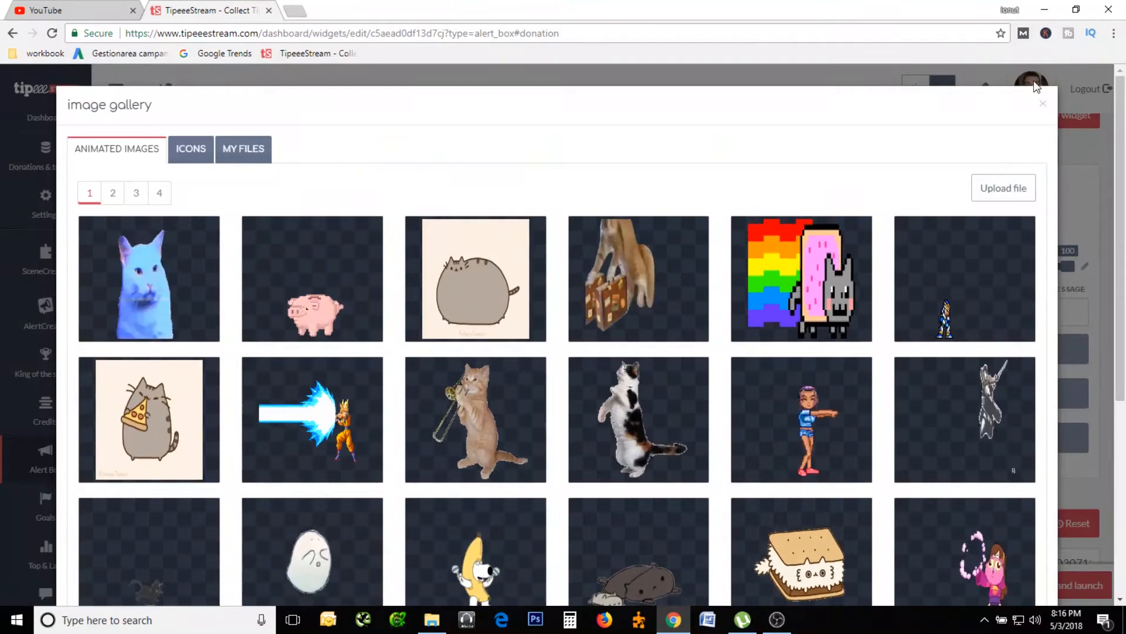
{"action": "left_click", "coordinate": [1043, 104]}
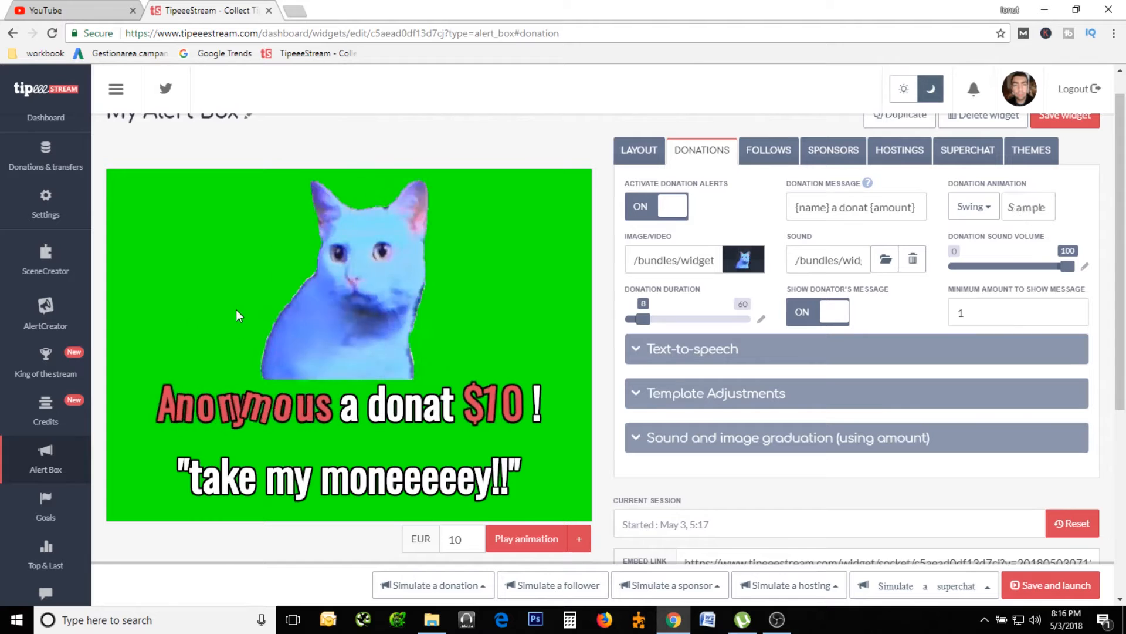
Examine the text-to-speech settings for the donation alert.
{"action": "scroll", "coordinate": [611, 171], "scroll_direction": "down", "scroll_amount": 3}
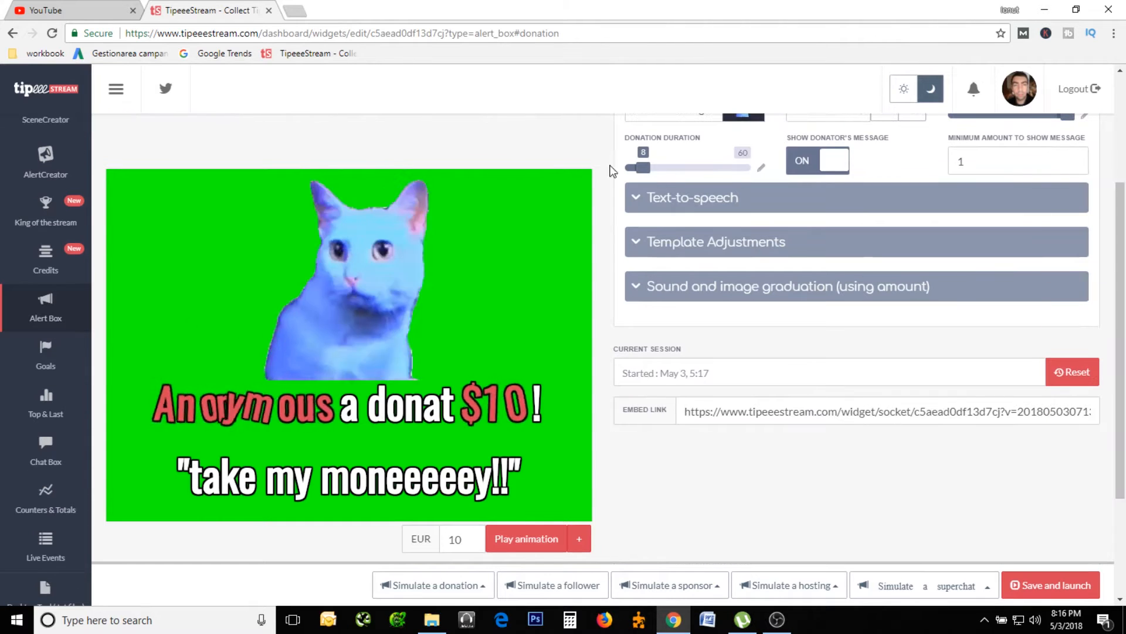
{"action": "left_click", "coordinate": [635, 204]}
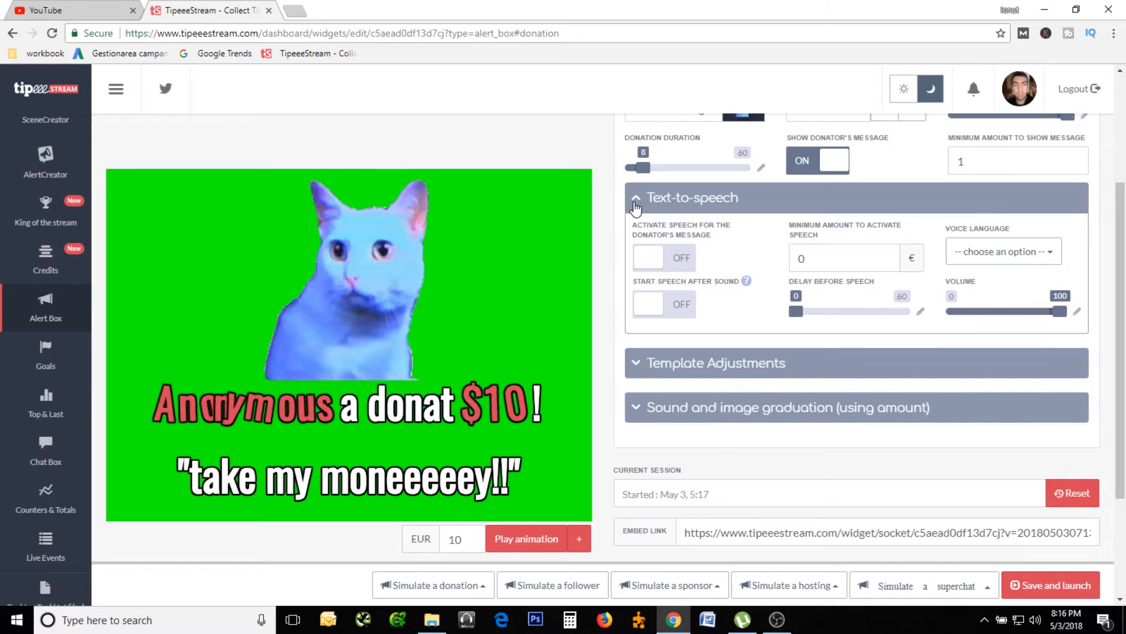
{"action": "left_click", "coordinate": [635, 205]}
{"action": "left_click", "coordinate": [636, 205]}
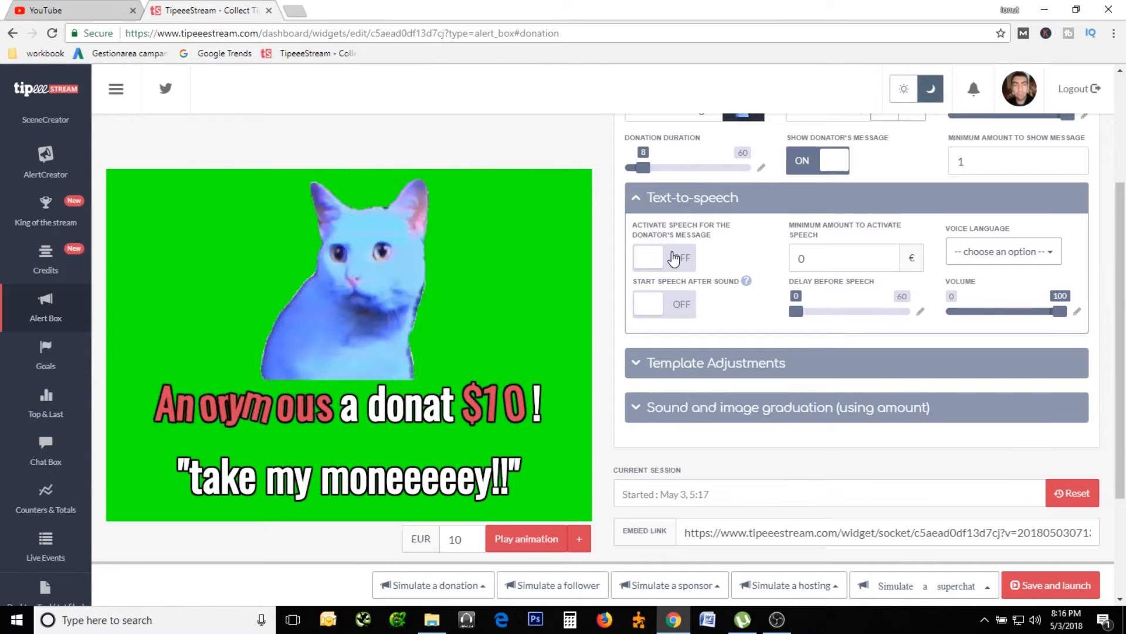
{"action": "left_click", "coordinate": [640, 202]}
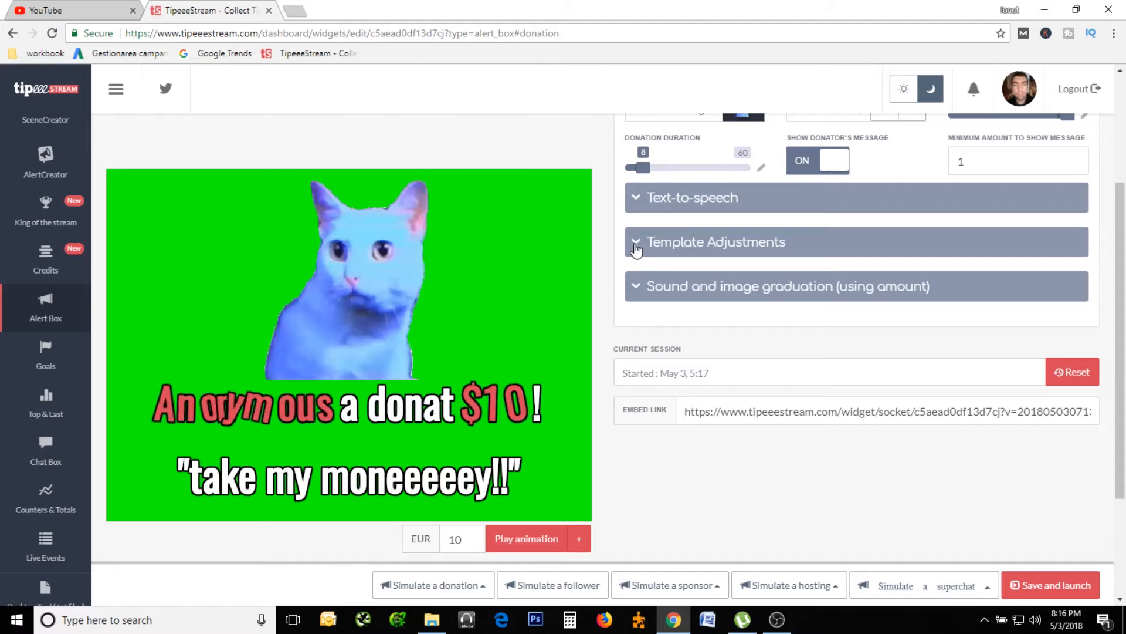
Try a messages top margin of 26 and a left margin of 353 in the donation template adjustments, resetting each to 0.
{"action": "left_click", "coordinate": [636, 248]}
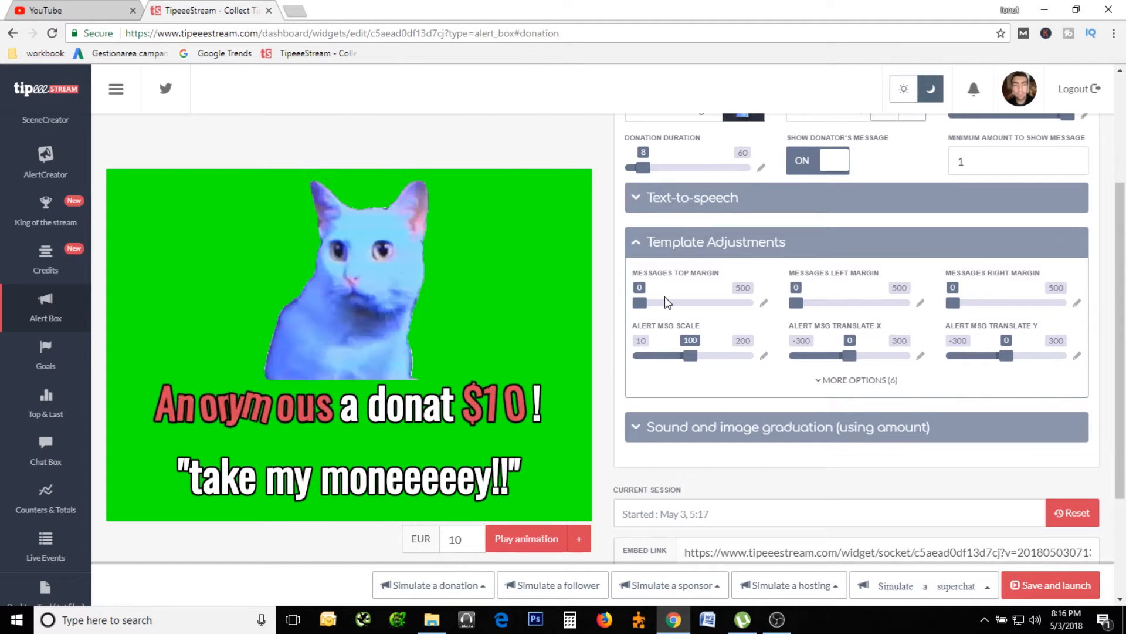
{"action": "mouse_move", "coordinate": [639, 302]}
{"action": "left_mouse_down"}
{"action": "mouse_move", "coordinate": [688, 304]}
{"action": "mouse_move", "coordinate": [643, 304]}
{"action": "left_mouse_up"}
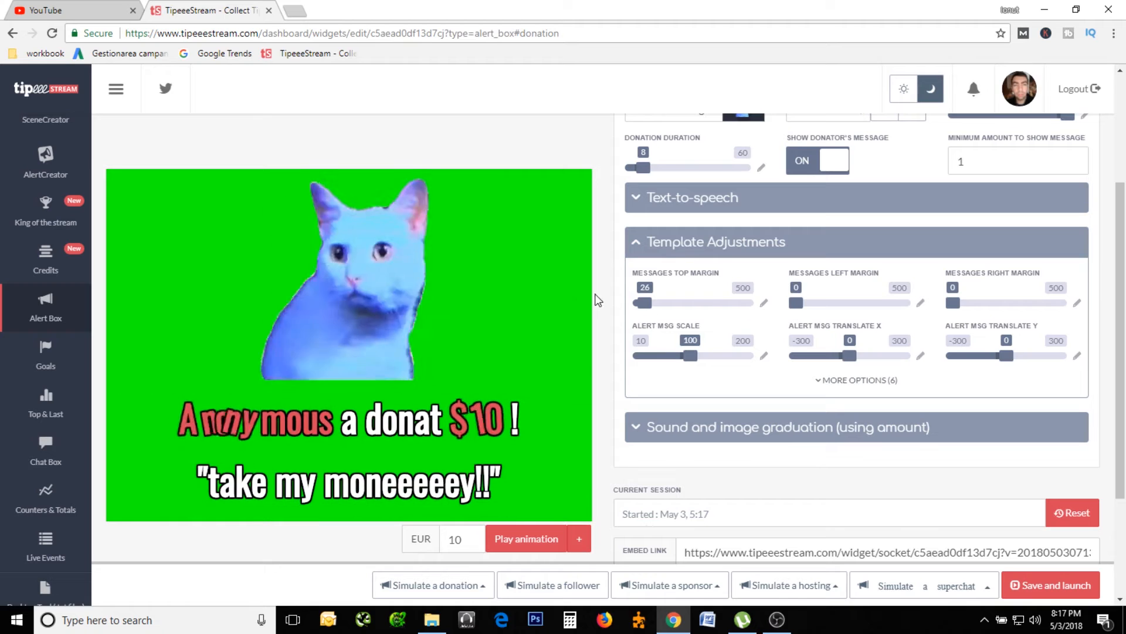
{"action": "left_click_drag", "start_coordinate": [644, 304], "coordinate": [596, 305]}
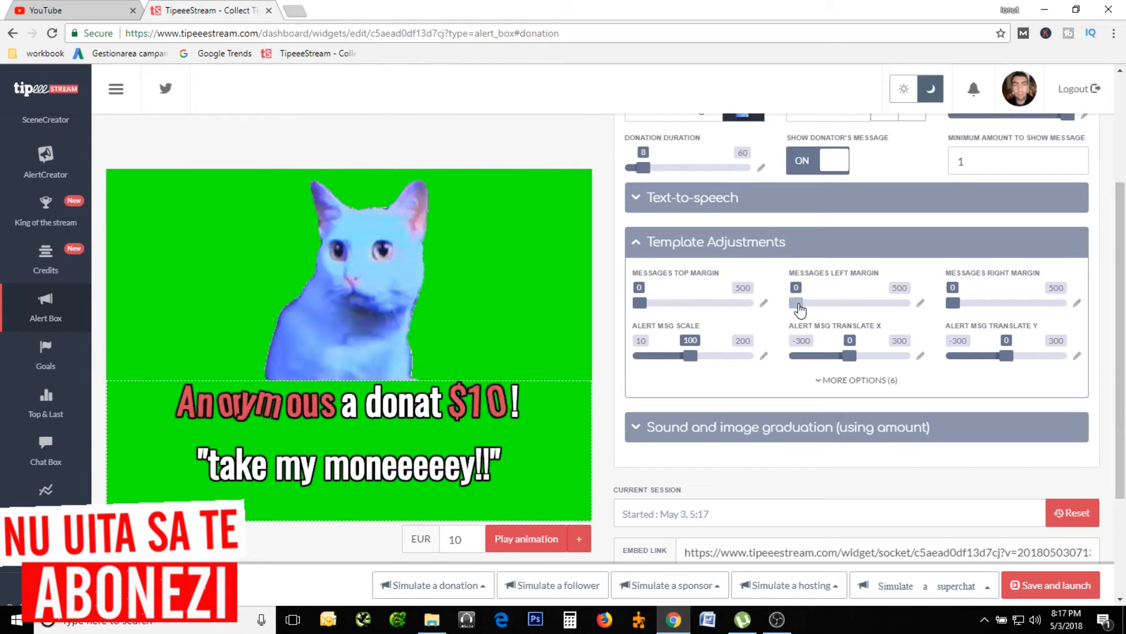
{"action": "left_click_drag", "start_coordinate": [798, 305], "coordinate": [842, 303]}
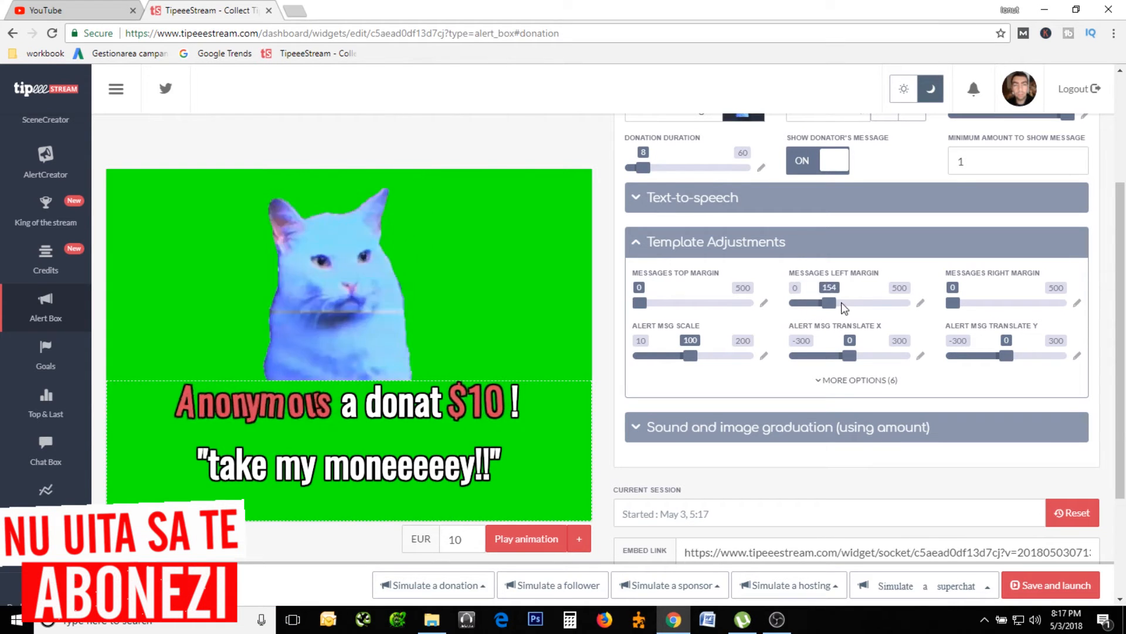
{"action": "left_click", "coordinate": [874, 303]}
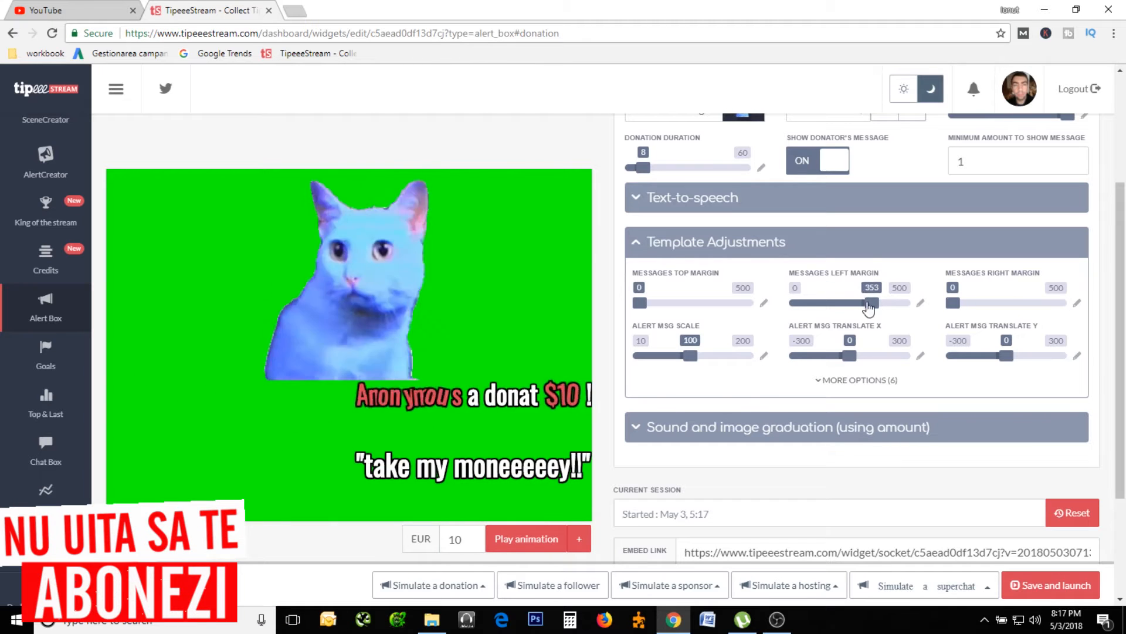
{"action": "left_click", "coordinate": [792, 305]}
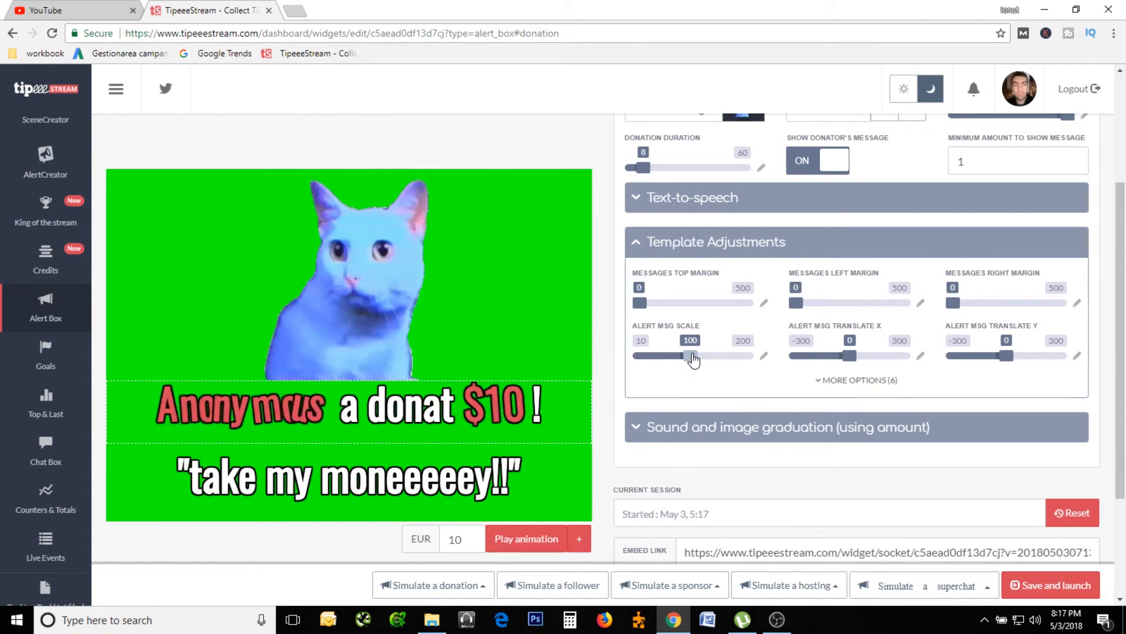
Set the donation alert message scale to 86 and adjust its X translation, trying 75, -212 and -75.
{"action": "left_click_drag", "start_coordinate": [692, 360], "coordinate": [716, 360]}
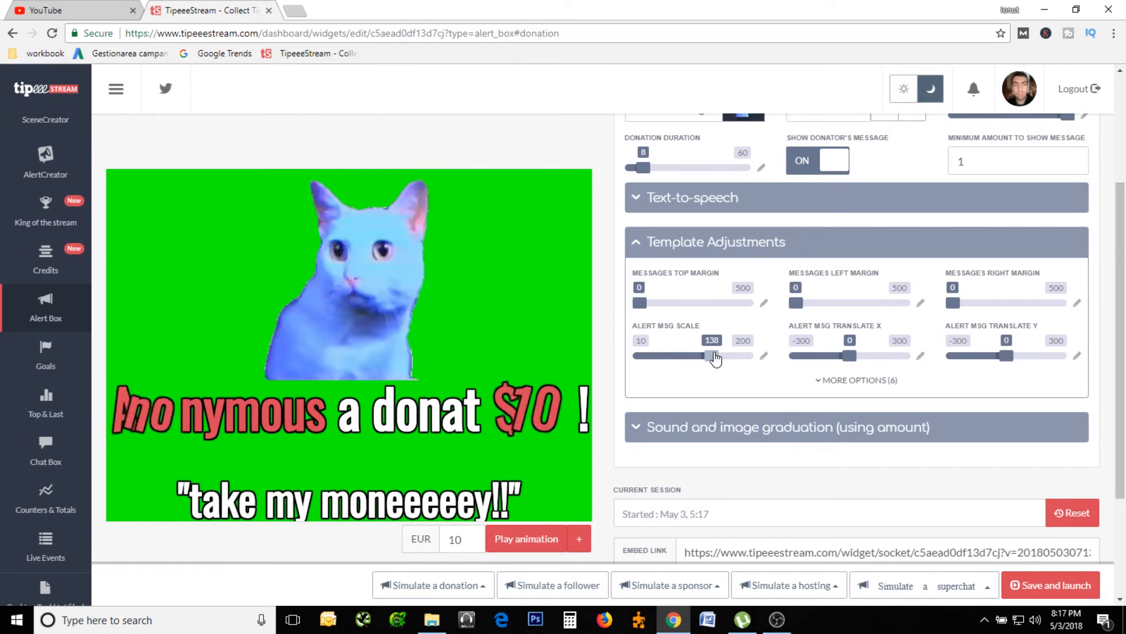
{"action": "left_click", "coordinate": [683, 356]}
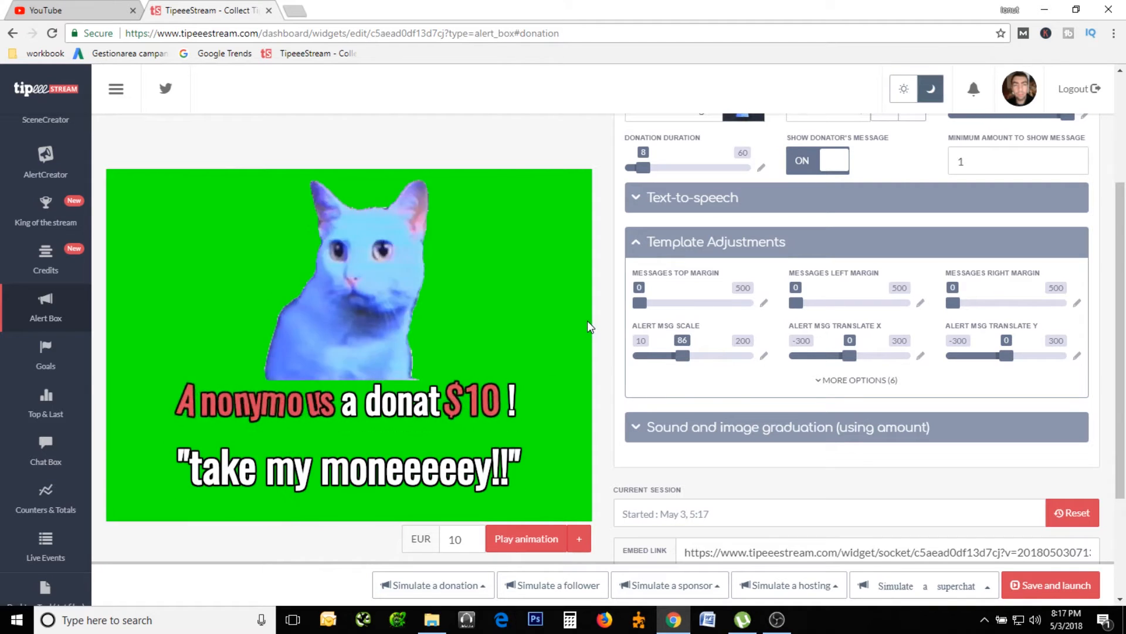
{"action": "left_click", "coordinate": [866, 356]}
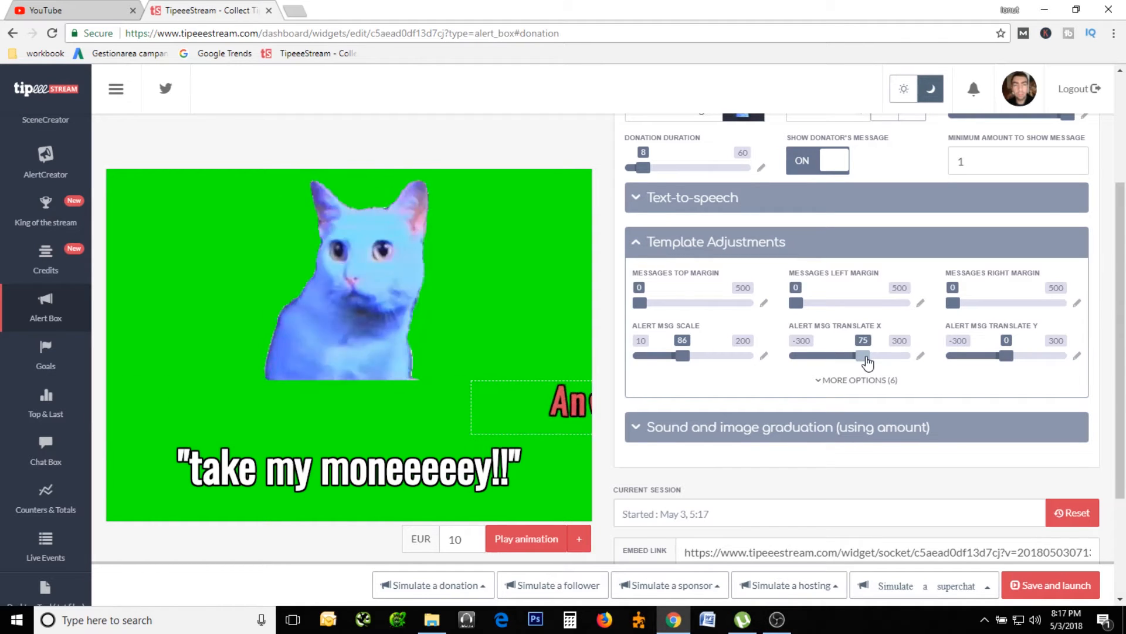
{"action": "left_click_drag", "start_coordinate": [867, 362], "coordinate": [816, 362]}
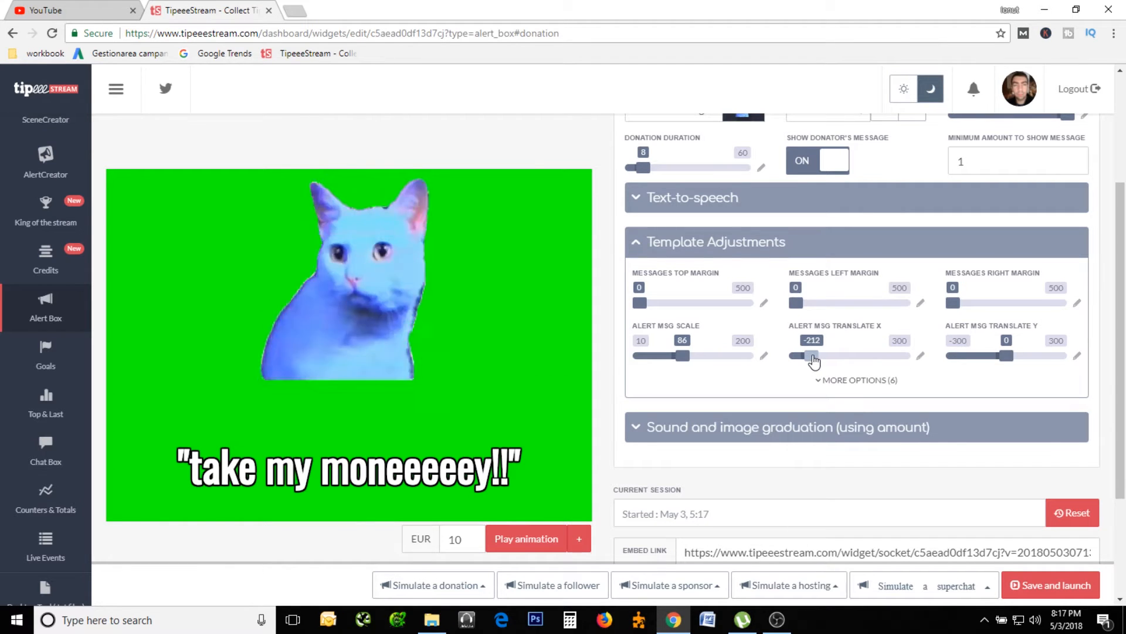
{"action": "left_click_drag", "start_coordinate": [814, 360], "coordinate": [837, 362]}
{"action": "left_click", "coordinate": [833, 357]}
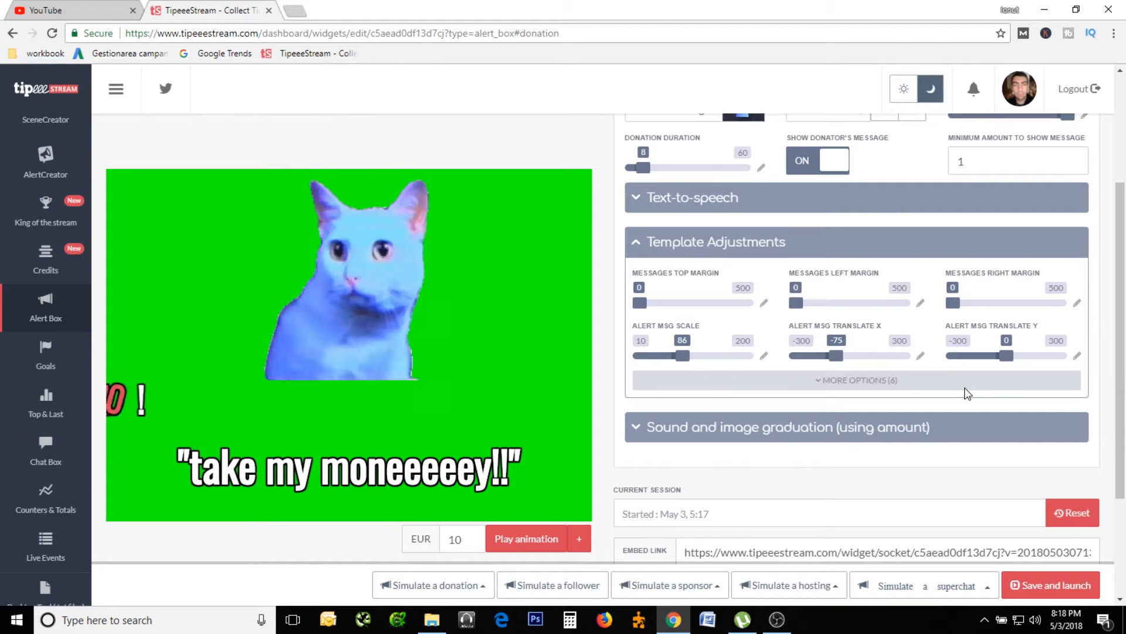
{"action": "left_click_drag", "start_coordinate": [836, 355], "coordinate": [864, 361]}
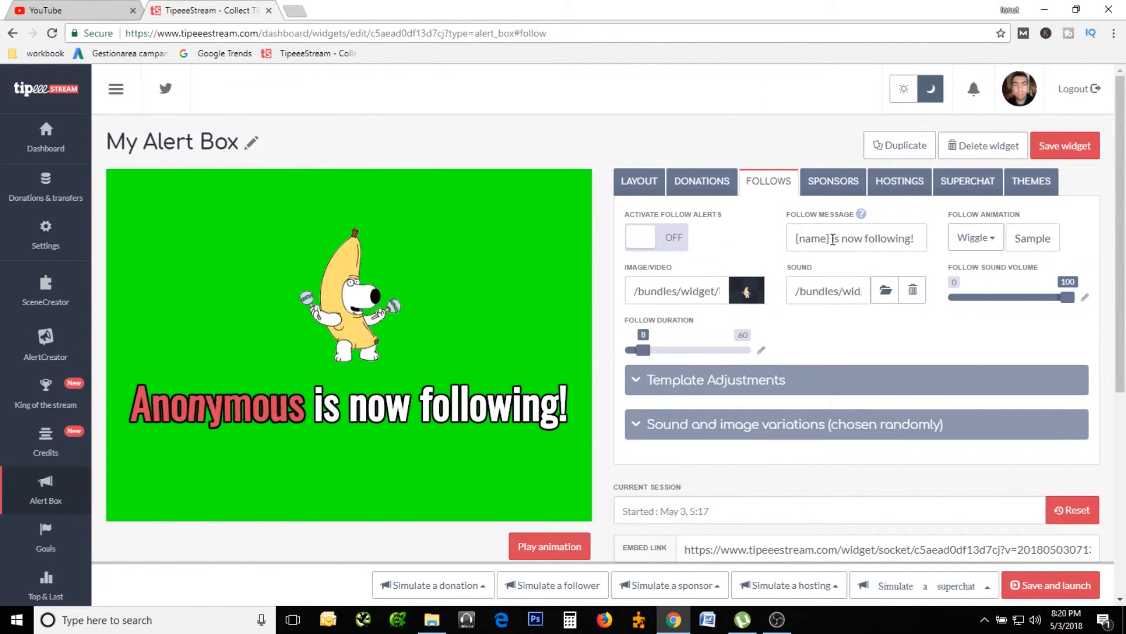
Change the follow message to "{name} s-a abonat!".
{"action": "left_click", "coordinate": [831, 238]}
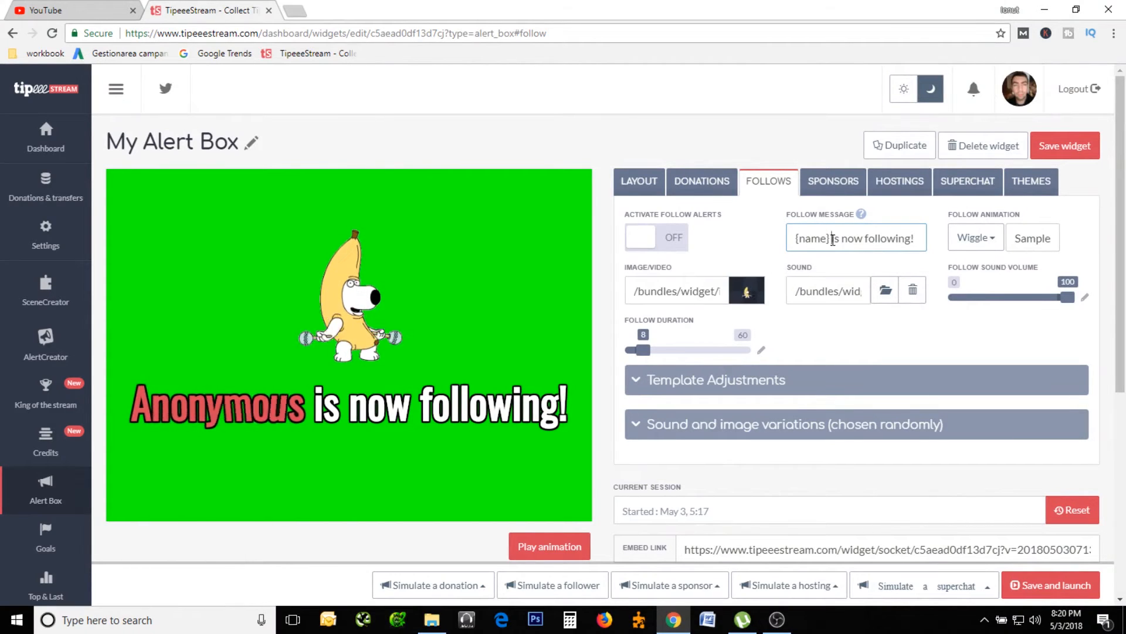
{"action": "key", "text": "Delete"}
{"action": "key", "text": "Delete"}
{"action": "key", "text": "Delete"}
{"action": "key", "text": "Delete"}
{"action": "key", "text": "Delete"}
{"action": "key", "text": "Delete"}
{"action": "key", "text": "Delete"}
{"action": "key", "text": "Delete"}
{"action": "key", "text": "Delete"}
{"action": "key", "text": "Delete"}
{"action": "key", "text": "Delete"}
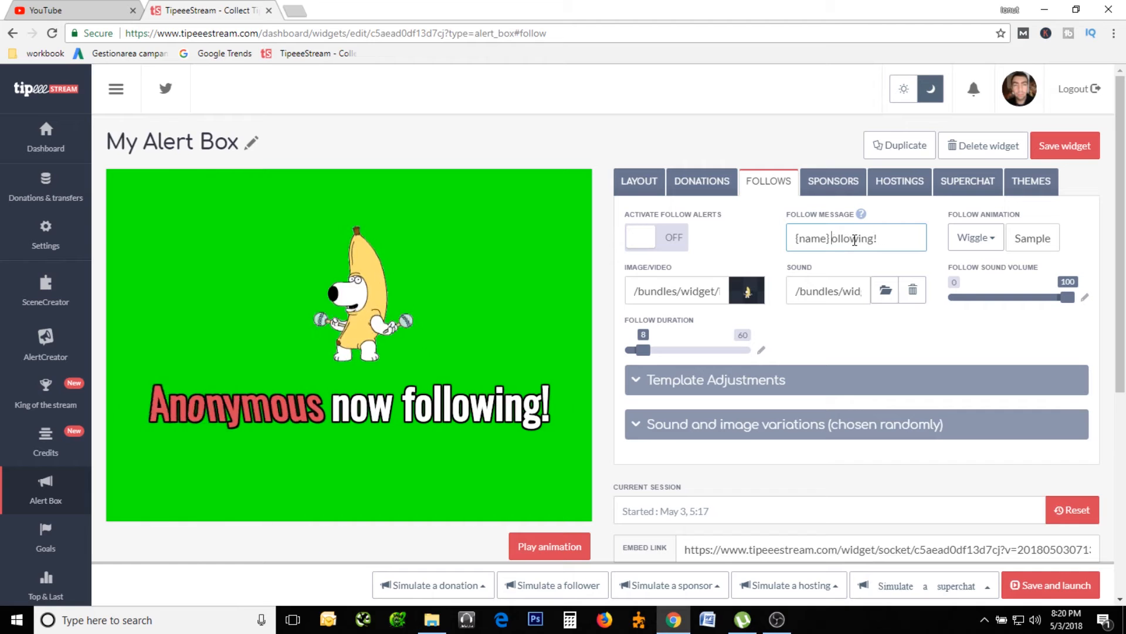
{"action": "key", "text": "Delete"}
{"action": "key", "text": "Delete"}
{"action": "key", "text": "Delete"}
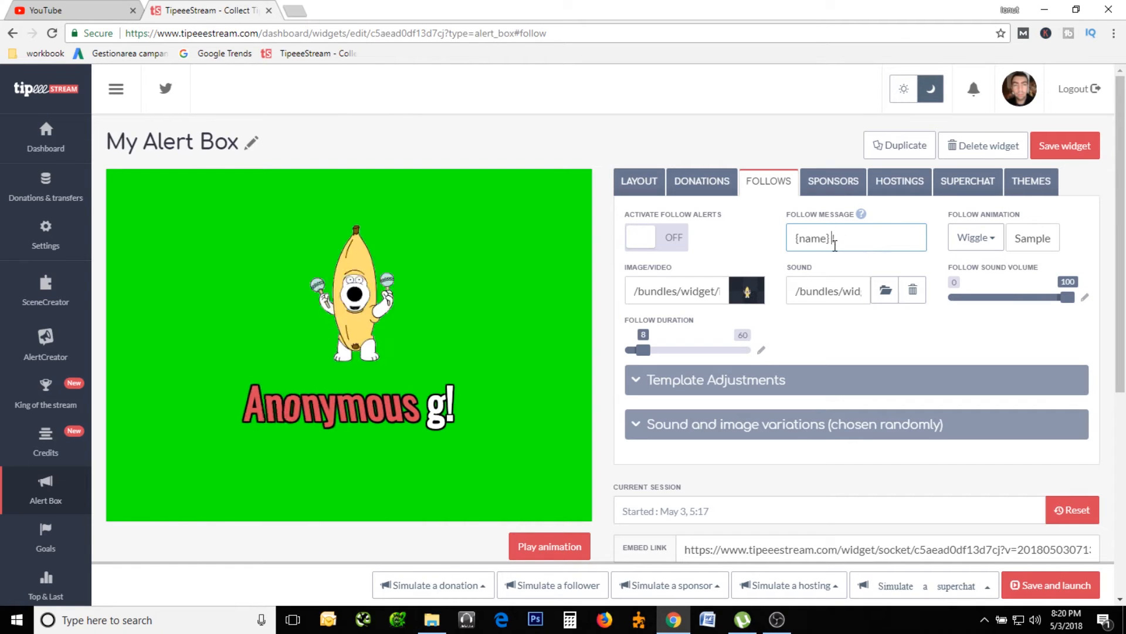
{"action": "type", "text": "s-a abonat!"}
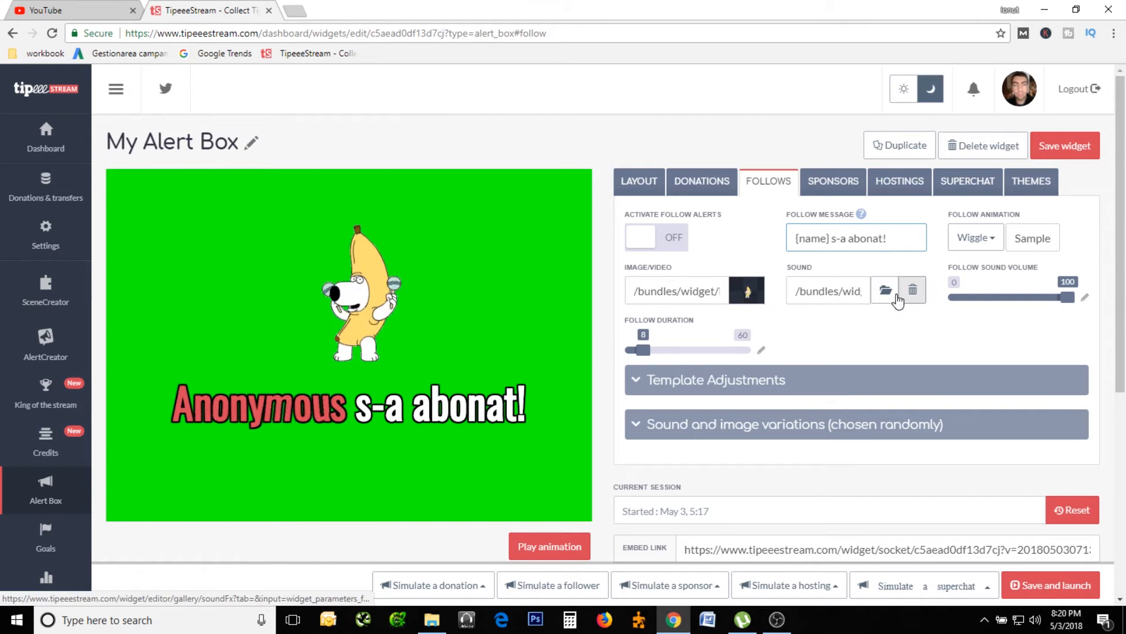
Look through the audio gallery for the follow alert sound and set the follow sound volume to 60.
{"action": "left_click", "coordinate": [833, 290]}
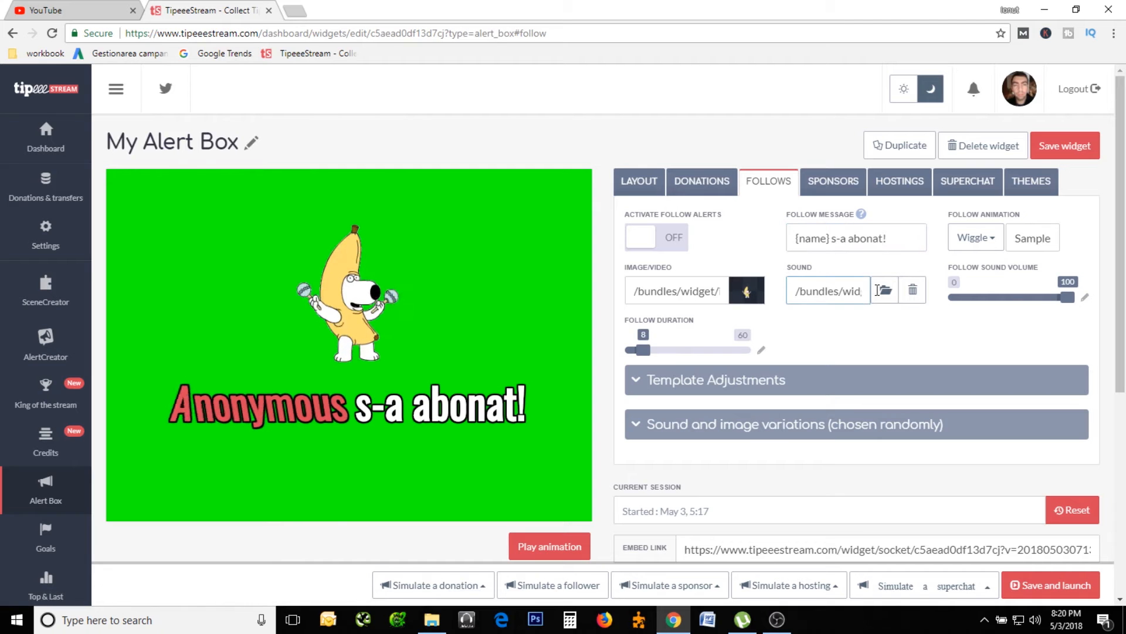
{"action": "left_click", "coordinate": [883, 290]}
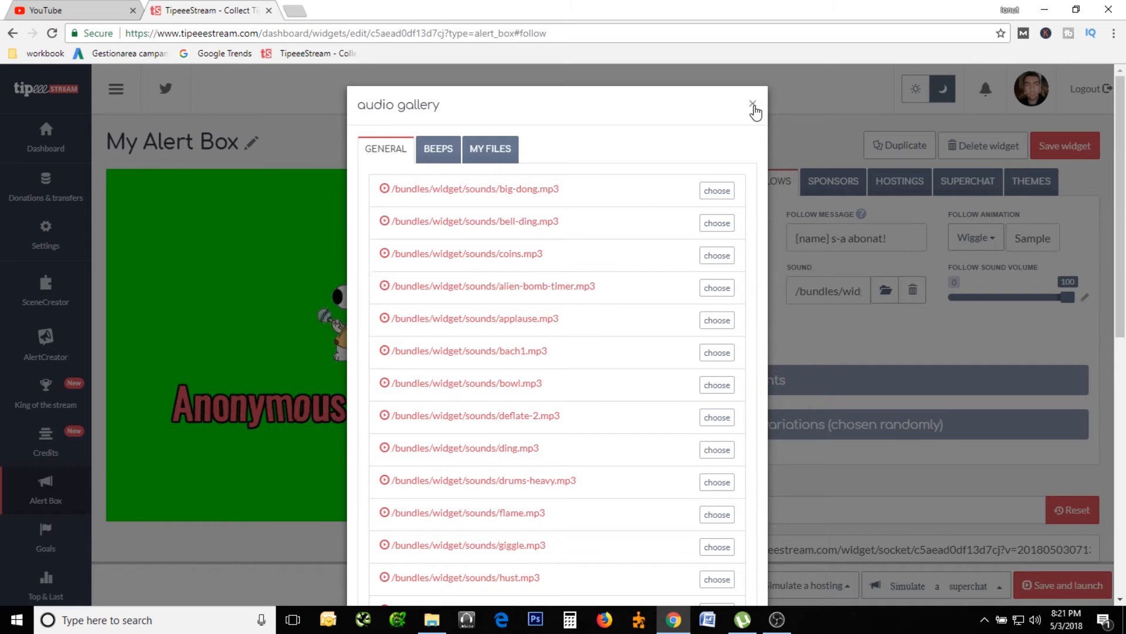
{"action": "left_click", "coordinate": [753, 105]}
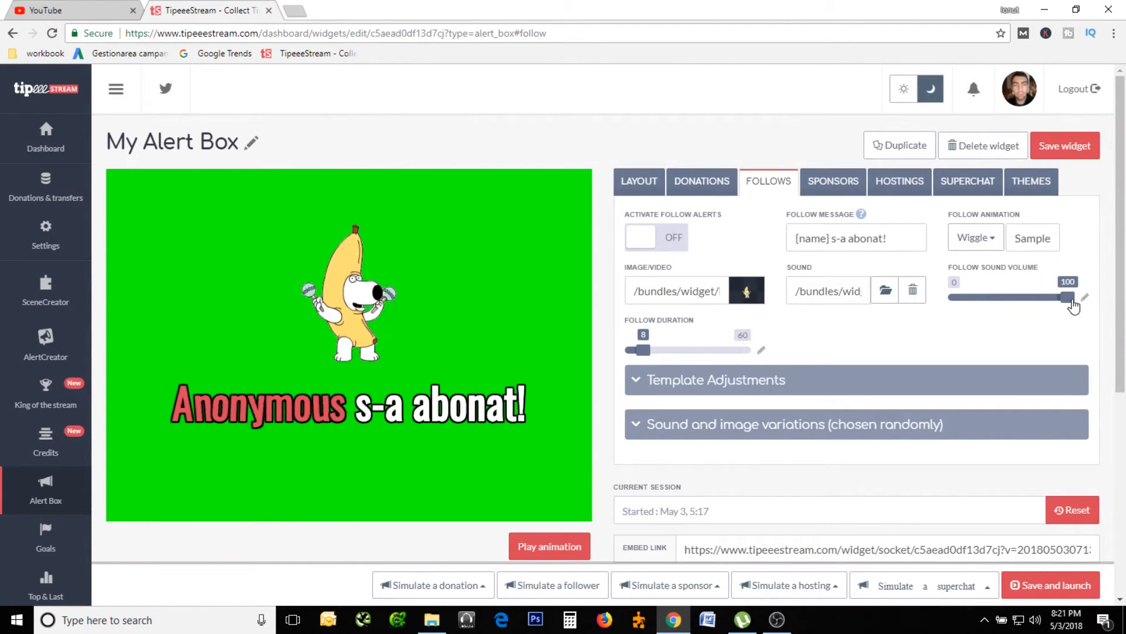
{"action": "left_click", "coordinate": [1037, 300]}
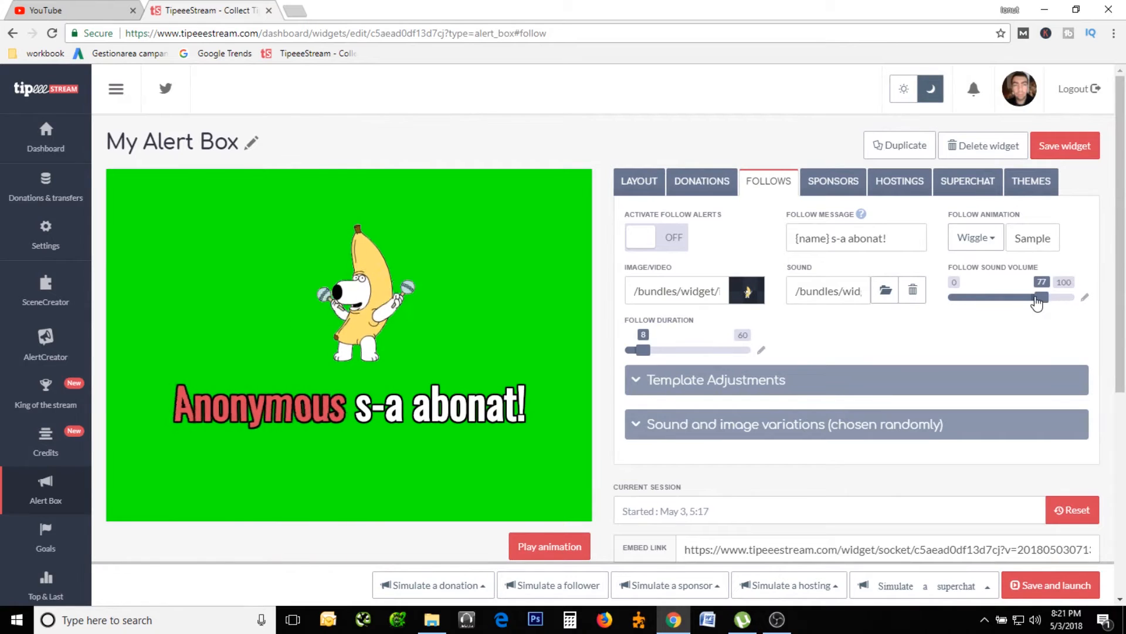
{"action": "left_click_drag", "start_coordinate": [977, 300], "coordinate": [1018, 304]}
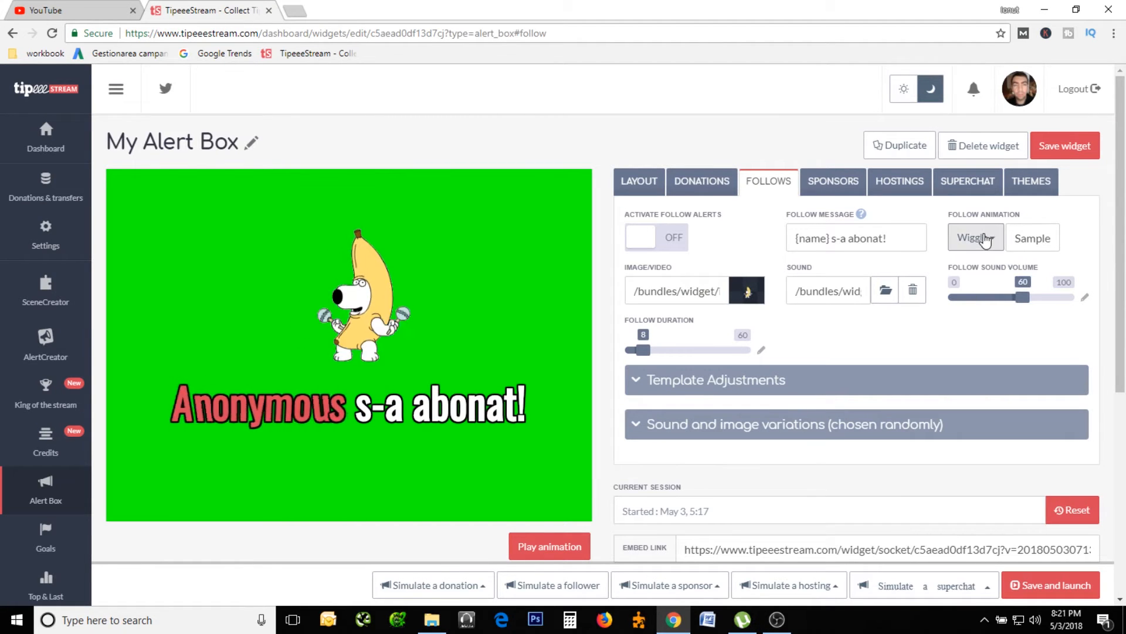
Try the Pulse animation for the follow alert and switch it back to Wiggle.
{"action": "left_click", "coordinate": [984, 239]}
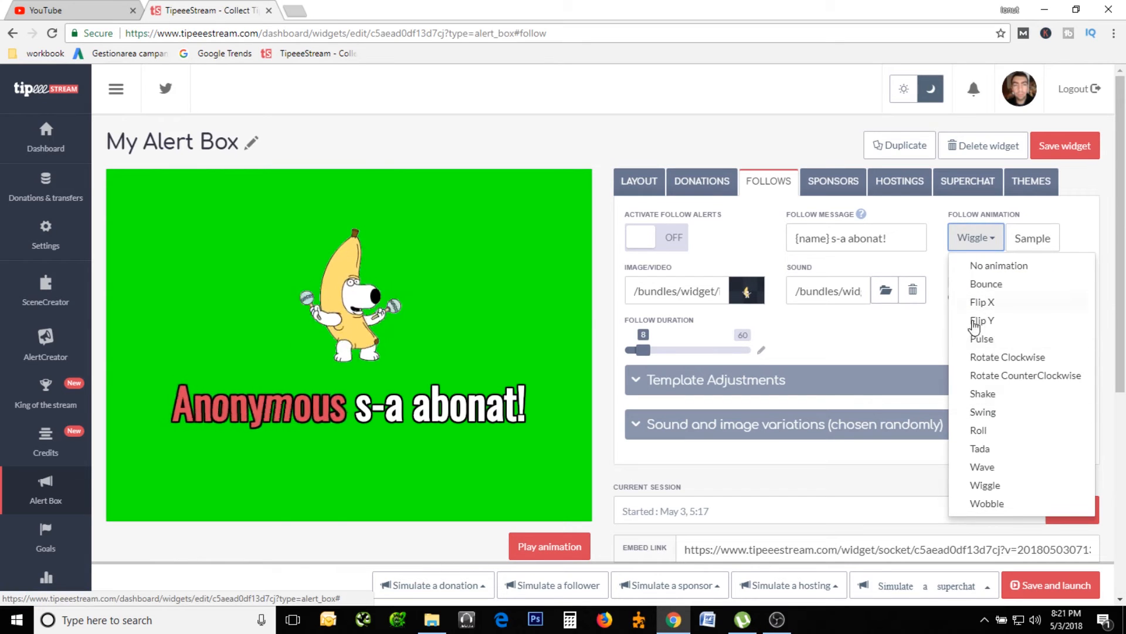
{"action": "left_click", "coordinate": [994, 339]}
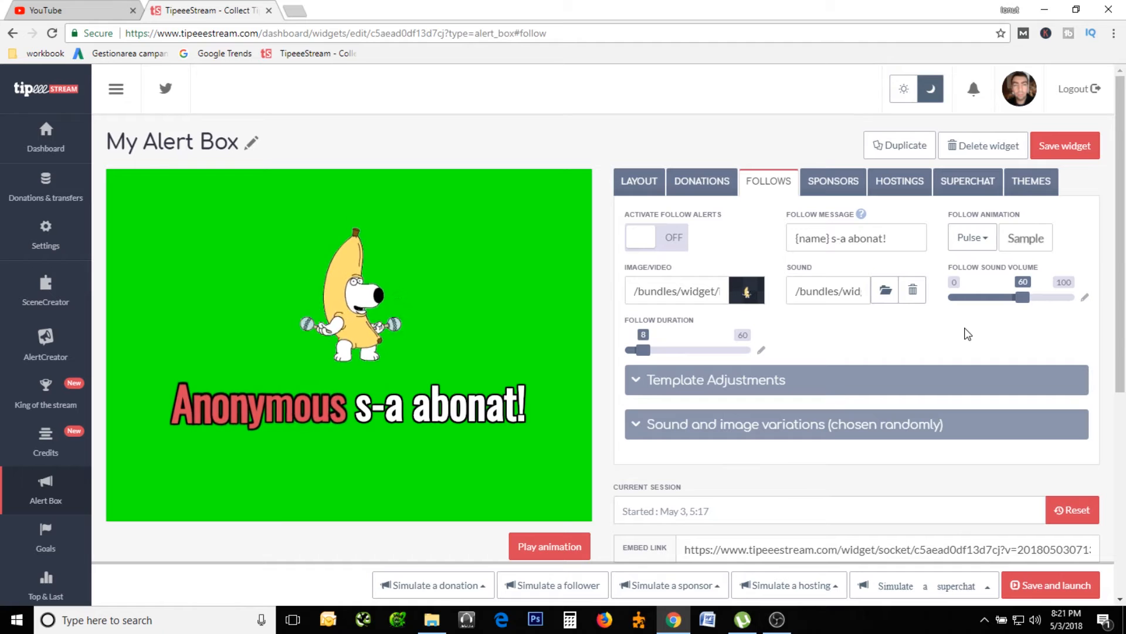
{"action": "left_click", "coordinate": [972, 241]}
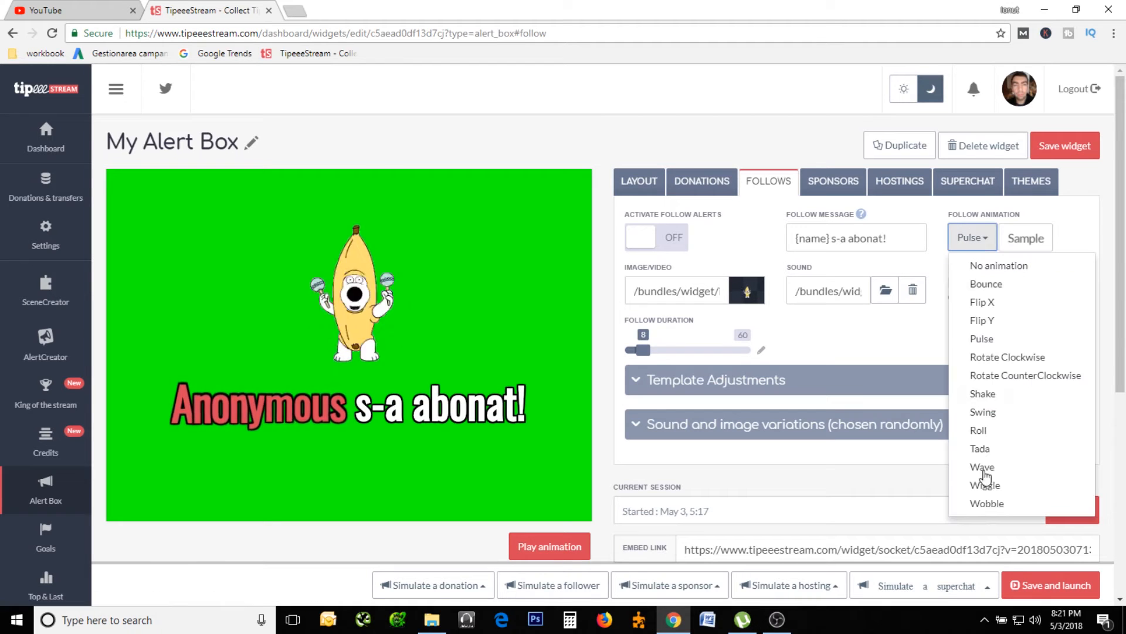
{"action": "left_click", "coordinate": [986, 487]}
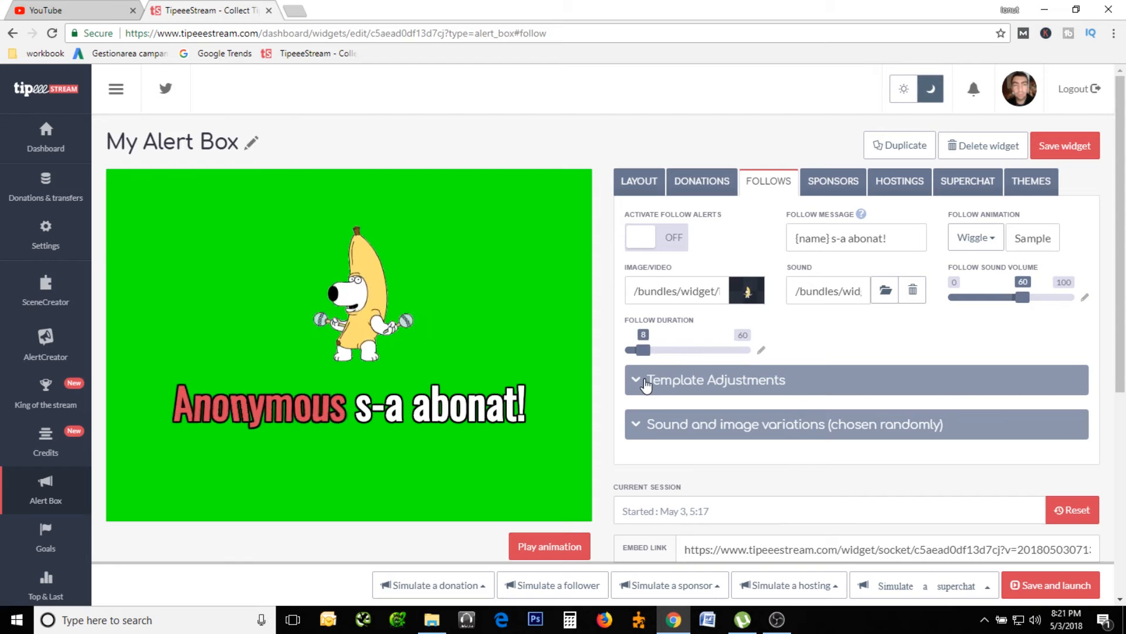
Examine the follow alert's template adjustments and select the widget's embed link.
{"action": "left_click", "coordinate": [646, 386]}
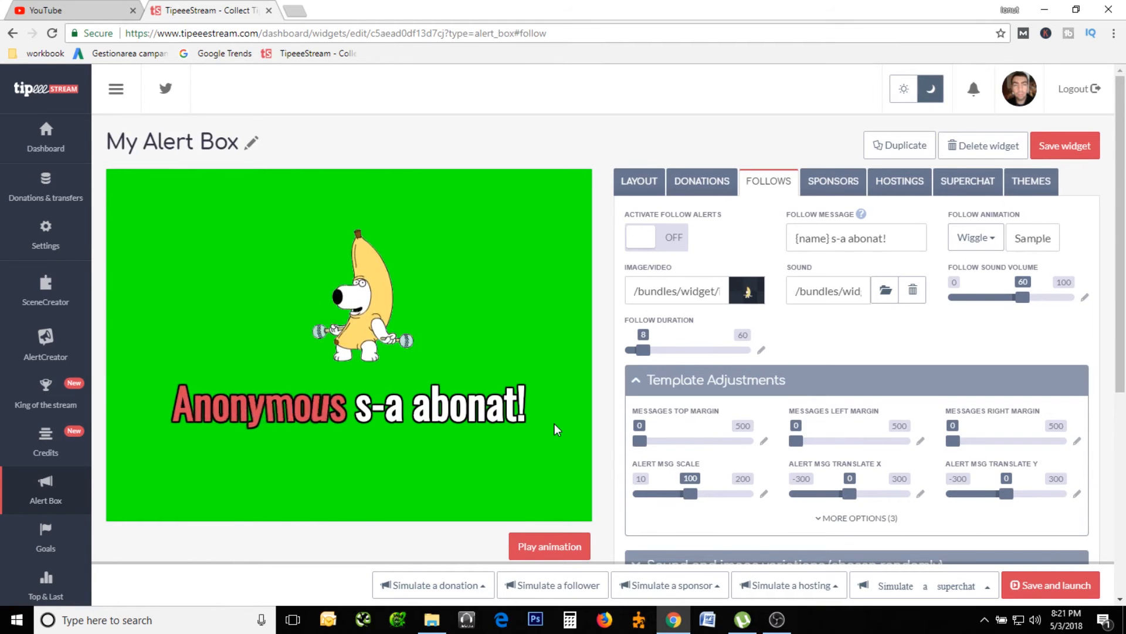
{"action": "scroll", "coordinate": [896, 428], "scroll_direction": "down", "scroll_amount": 3}
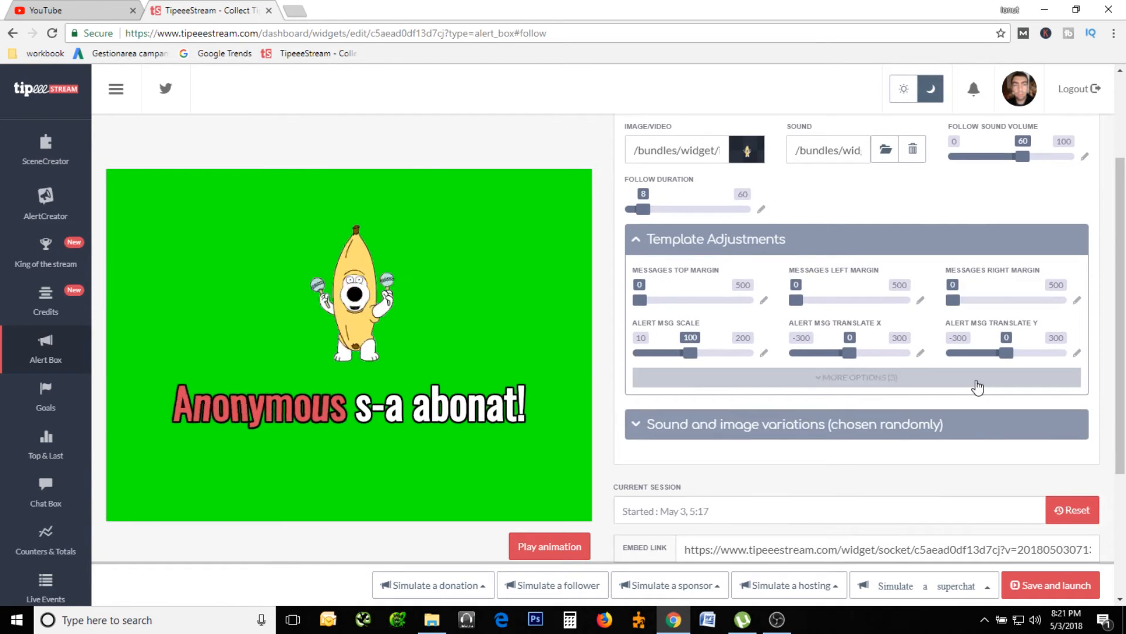
{"action": "scroll", "coordinate": [976, 382], "scroll_direction": "down", "scroll_amount": 1}
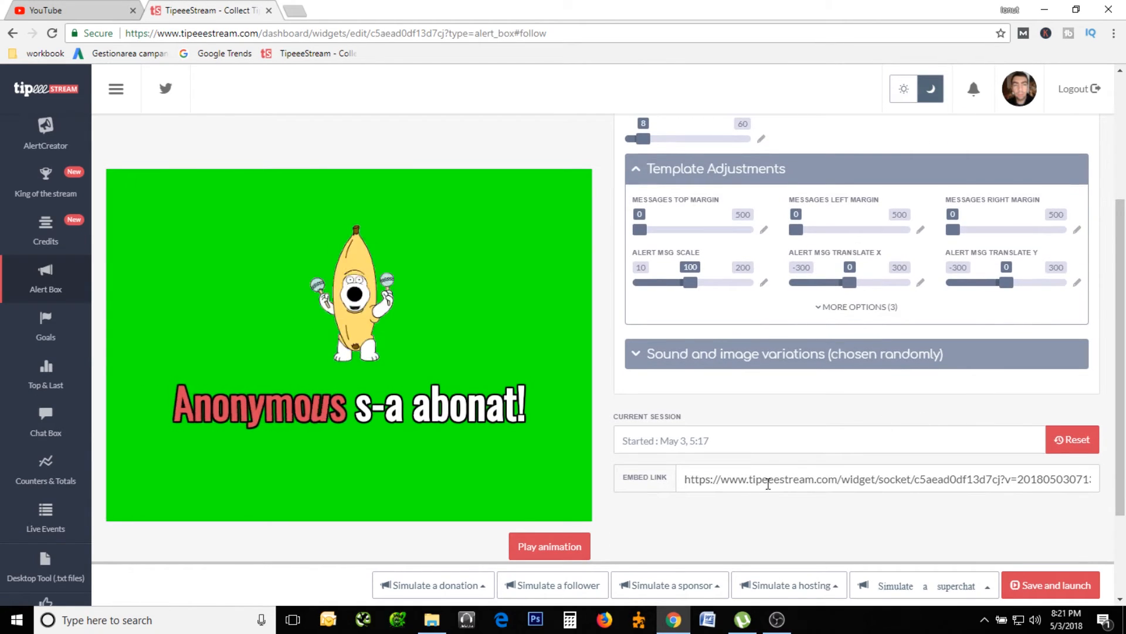
{"action": "left_click", "coordinate": [740, 480]}
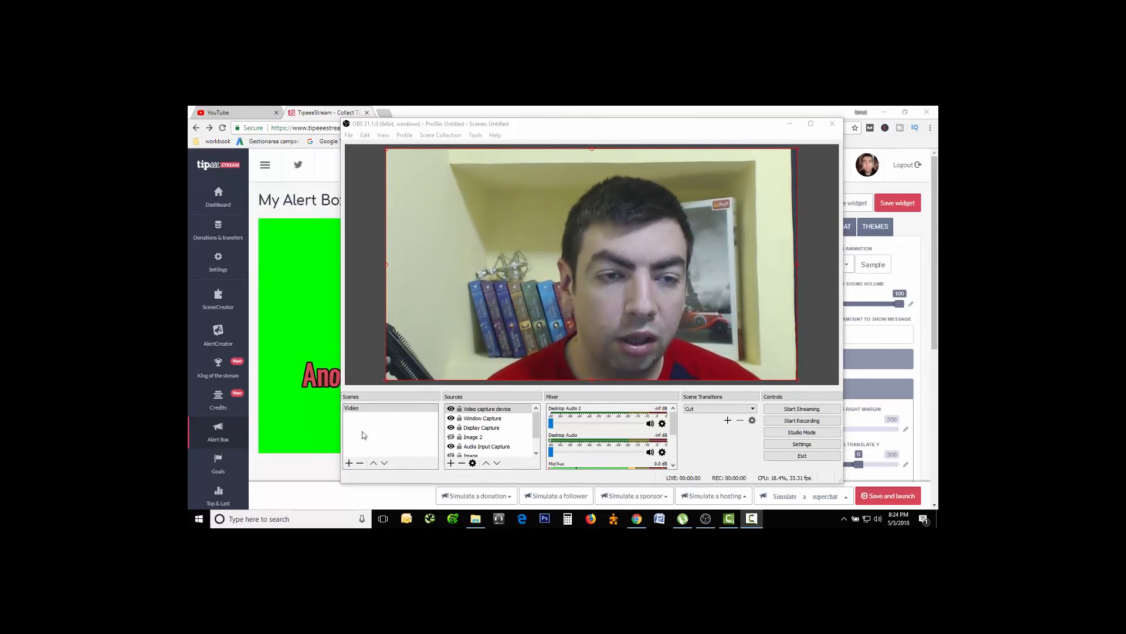
Add a new scene named Live in OBS.
{"action": "left_click", "coordinate": [349, 462]}
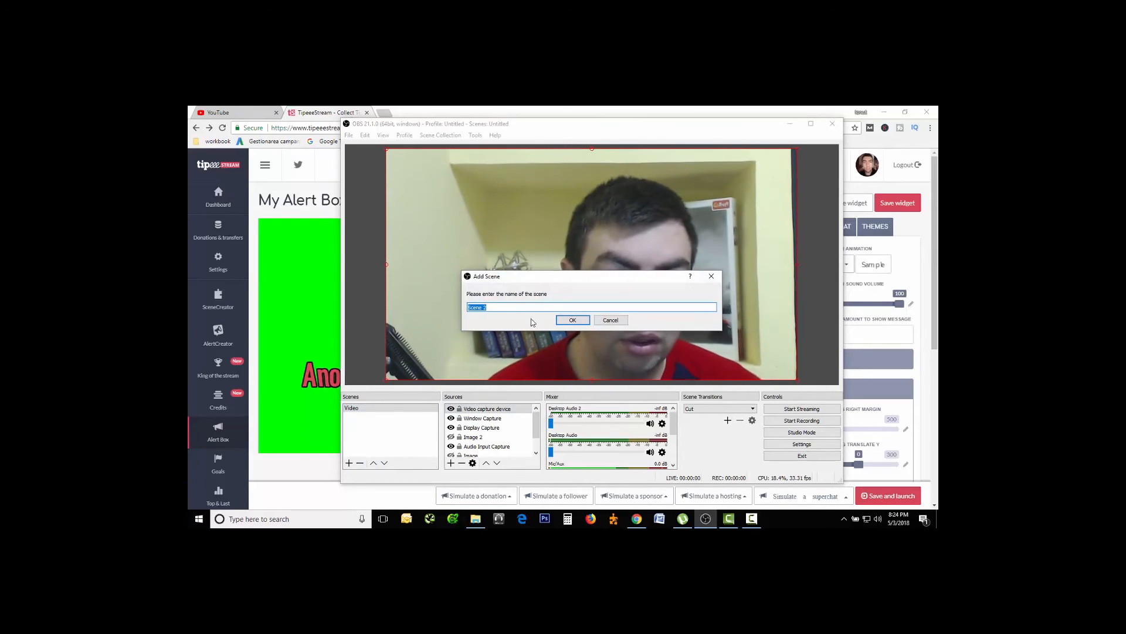
{"action": "type", "text": "Live"}
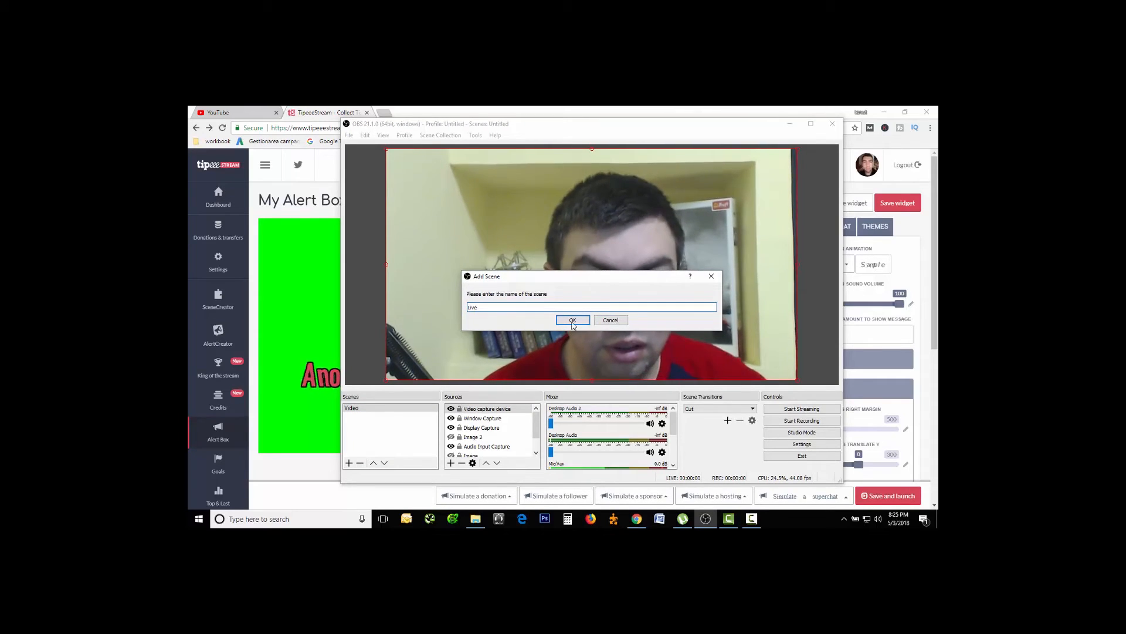
{"action": "left_click", "coordinate": [573, 320]}
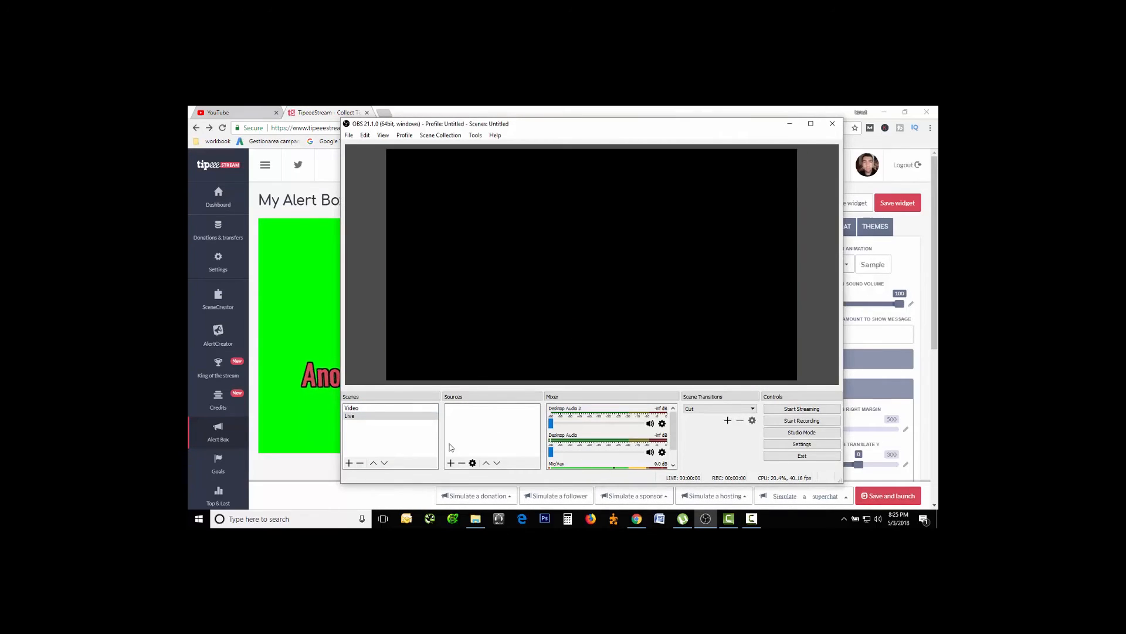
Add a new Video Capture Device source to the Live scene, using EasyCamera as the device.
{"action": "left_click", "coordinate": [451, 463]}
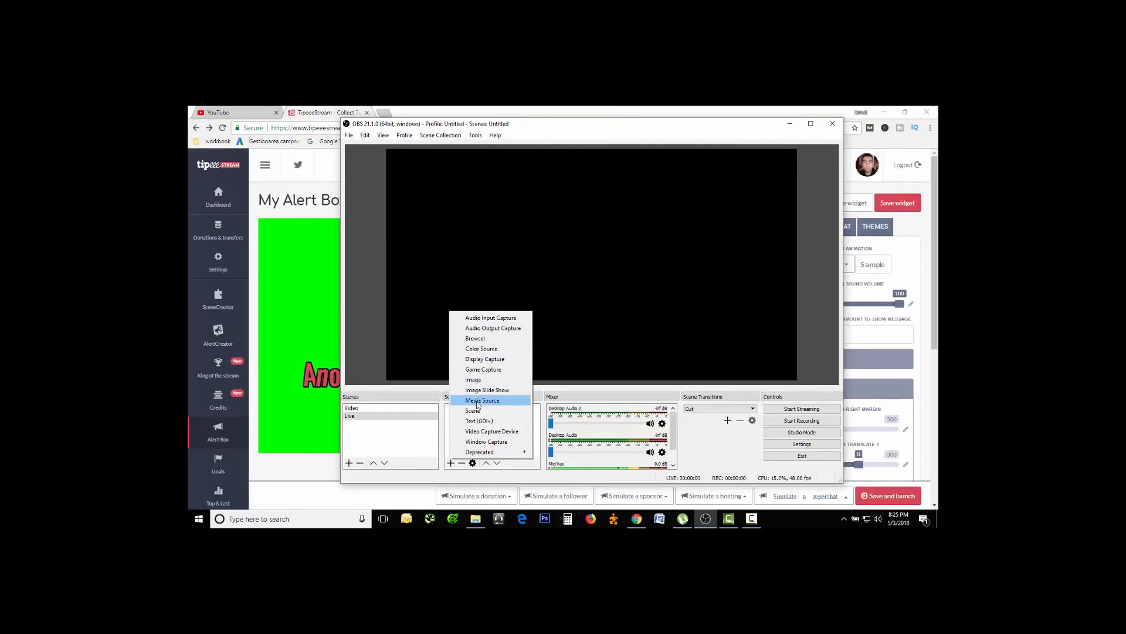
{"action": "left_click", "coordinate": [482, 431]}
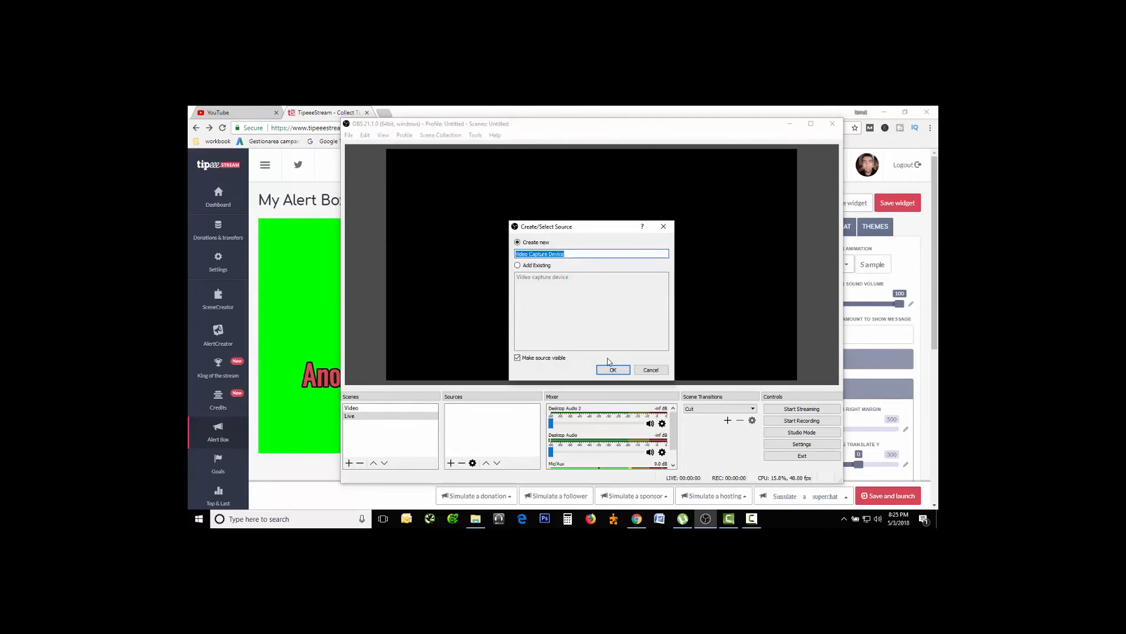
{"action": "left_click", "coordinate": [612, 370]}
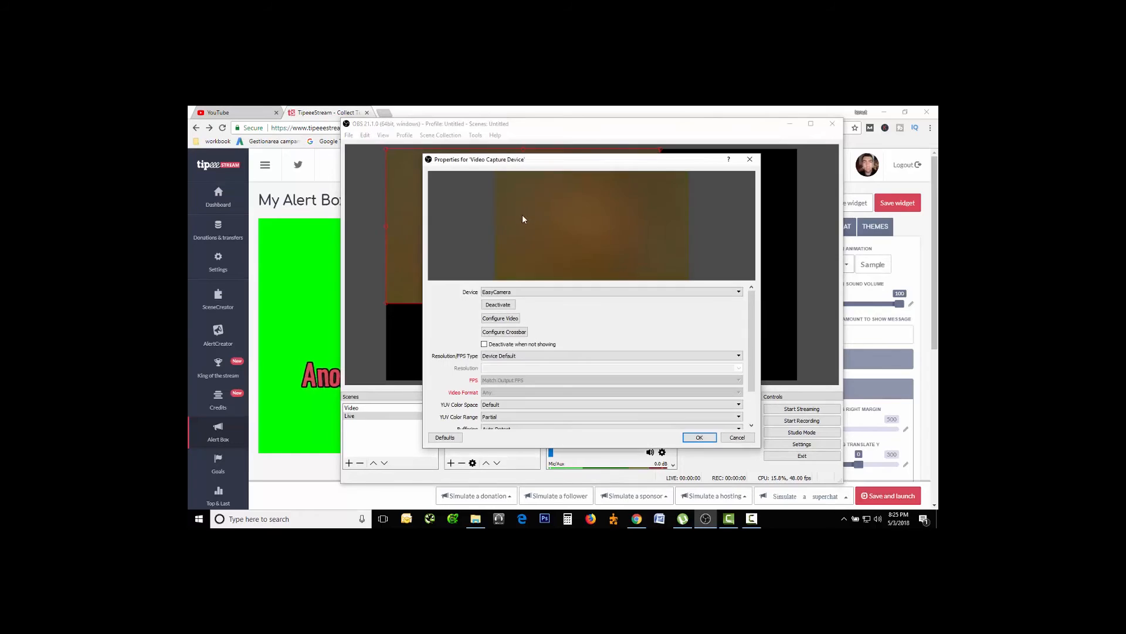
{"action": "left_click", "coordinate": [513, 292]}
{"action": "left_click", "coordinate": [516, 317]}
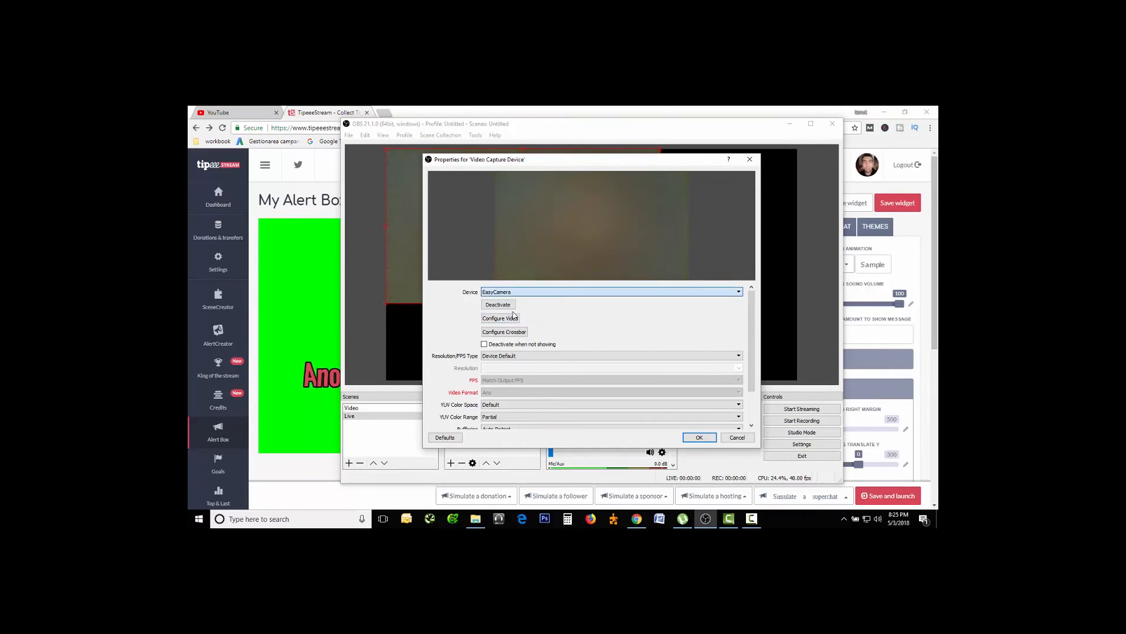
{"action": "left_click", "coordinate": [696, 437]}
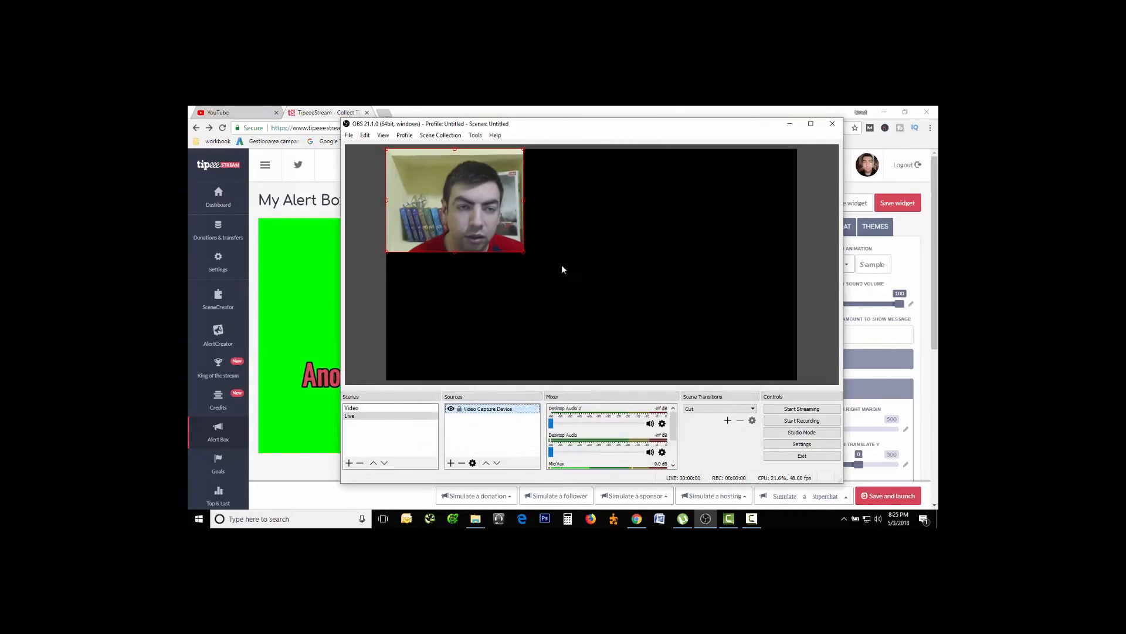
Transform the webcam source in the preview with Fit to screen.
{"action": "right_click", "coordinate": [490, 216]}
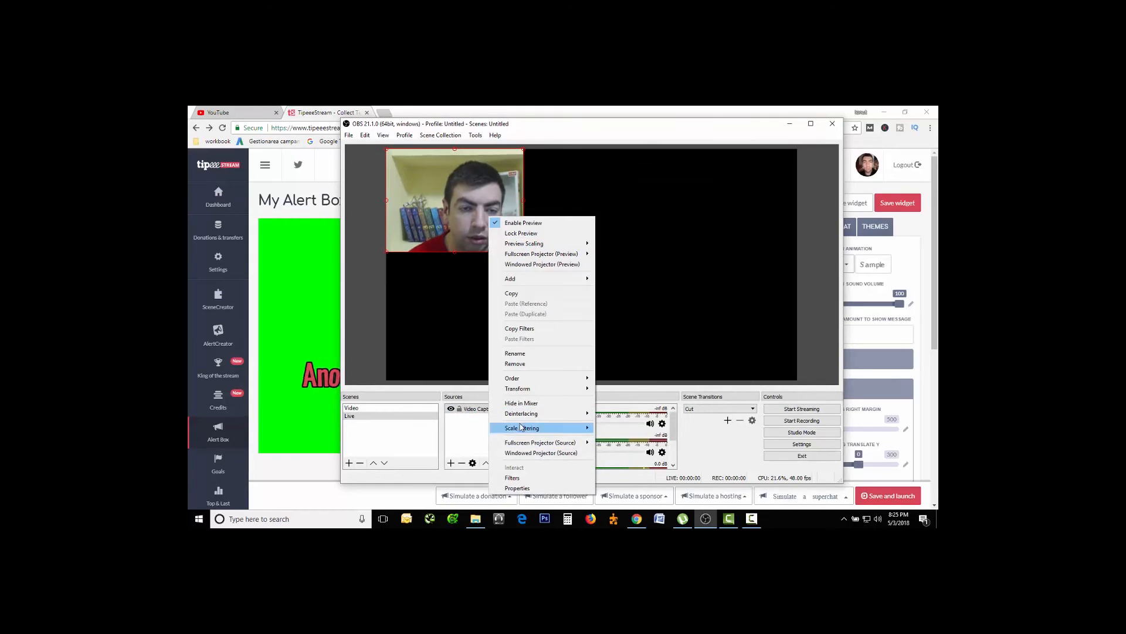
{"action": "mouse_move", "coordinate": [522, 392]}
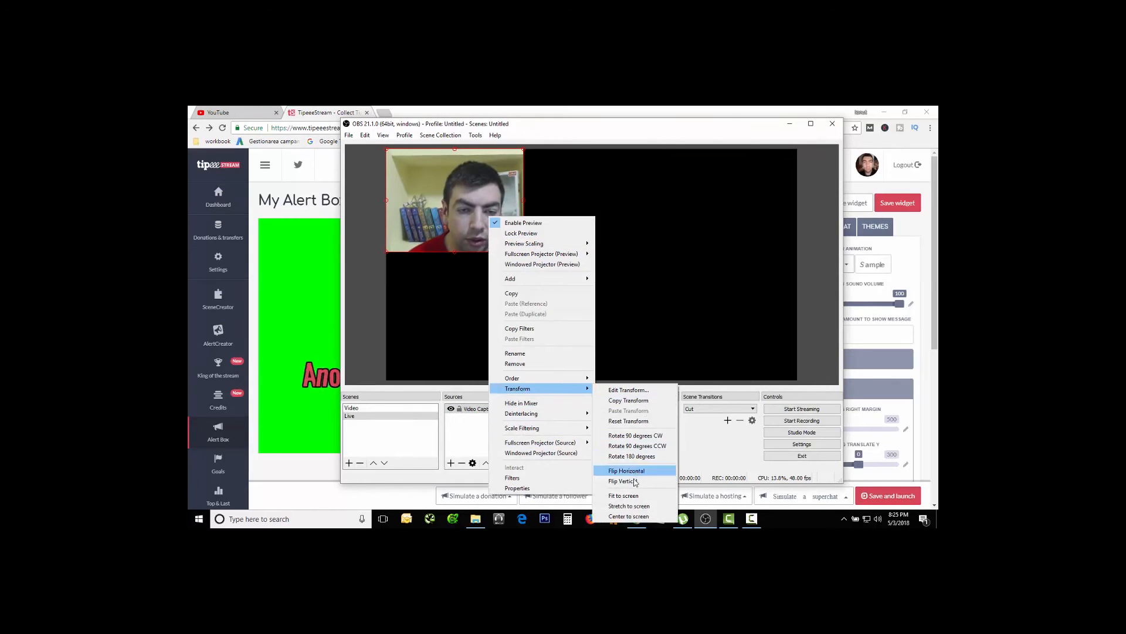
{"action": "left_click", "coordinate": [624, 496]}
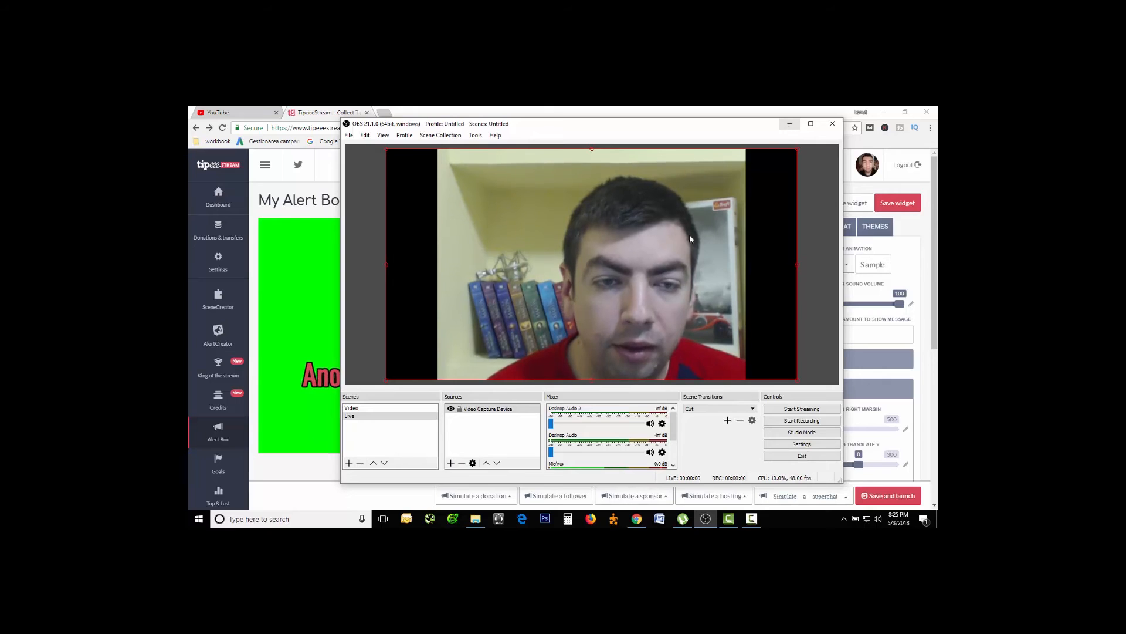
Switch back to the TipeeeStream page in the browser and copy the alert box's embed link.
{"action": "left_click", "coordinate": [789, 124]}
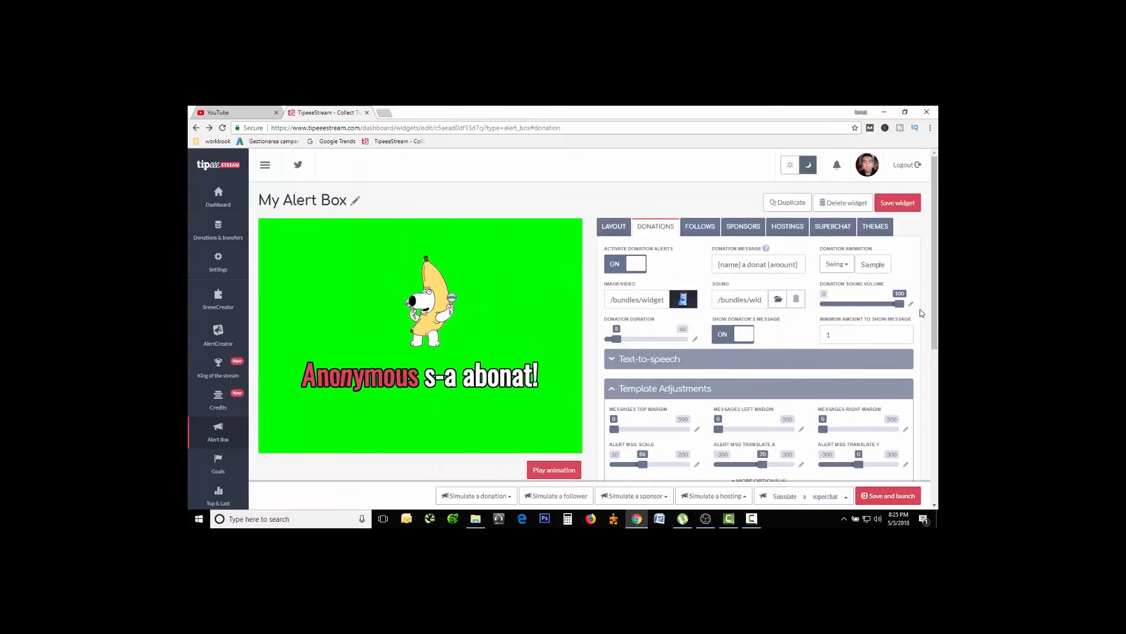
{"action": "left_click_drag", "start_coordinate": [934, 284], "coordinate": [938, 435]}
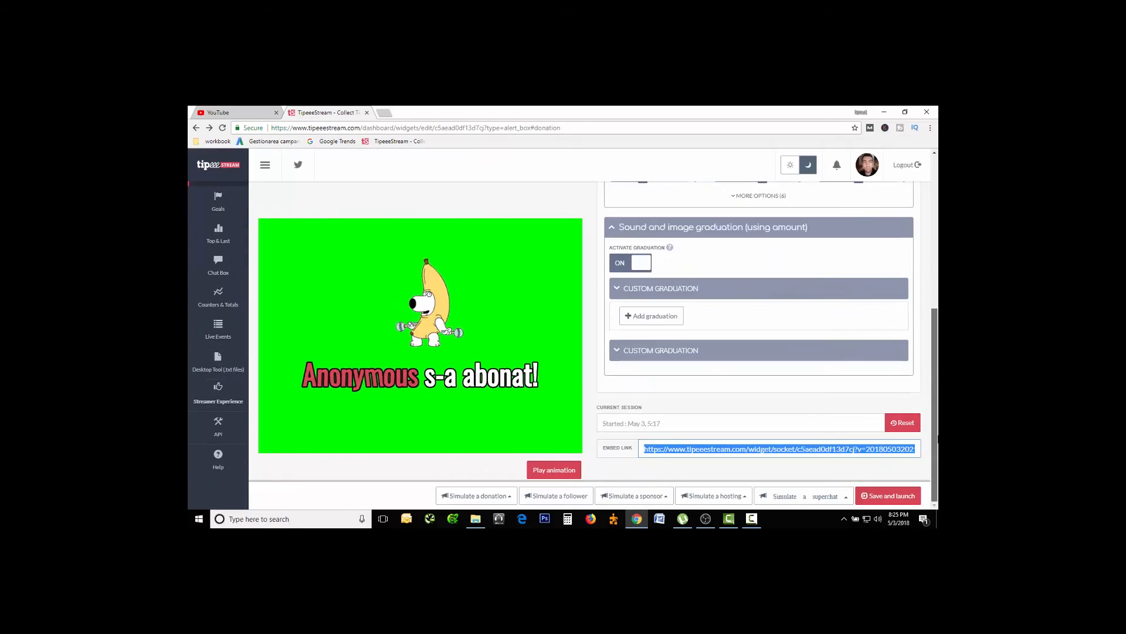
{"action": "right_click", "coordinate": [762, 451]}
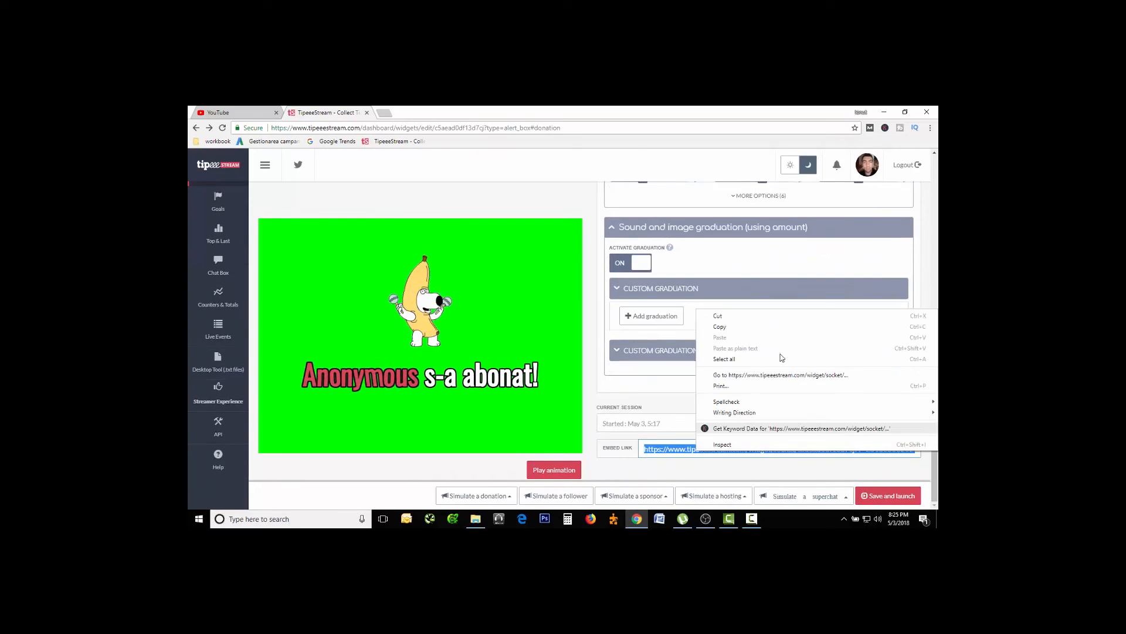
{"action": "left_click", "coordinate": [740, 327]}
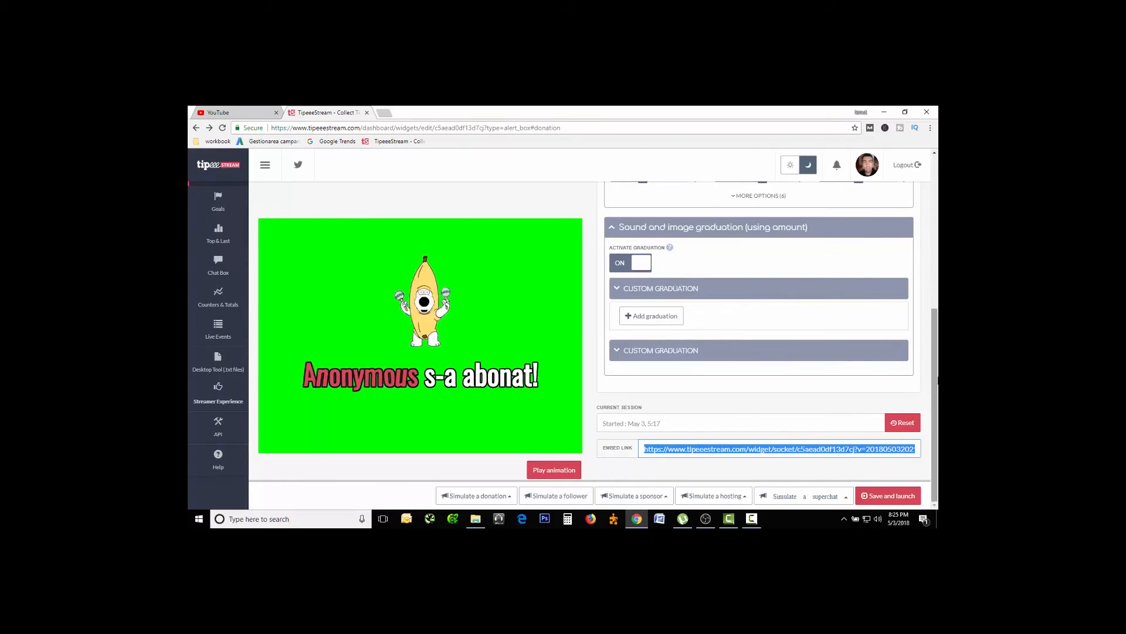
Switch to OBS and add a new Browser source to the Live scene, using the copied alert box embed link as its URL.
{"action": "left_click", "coordinate": [707, 518]}
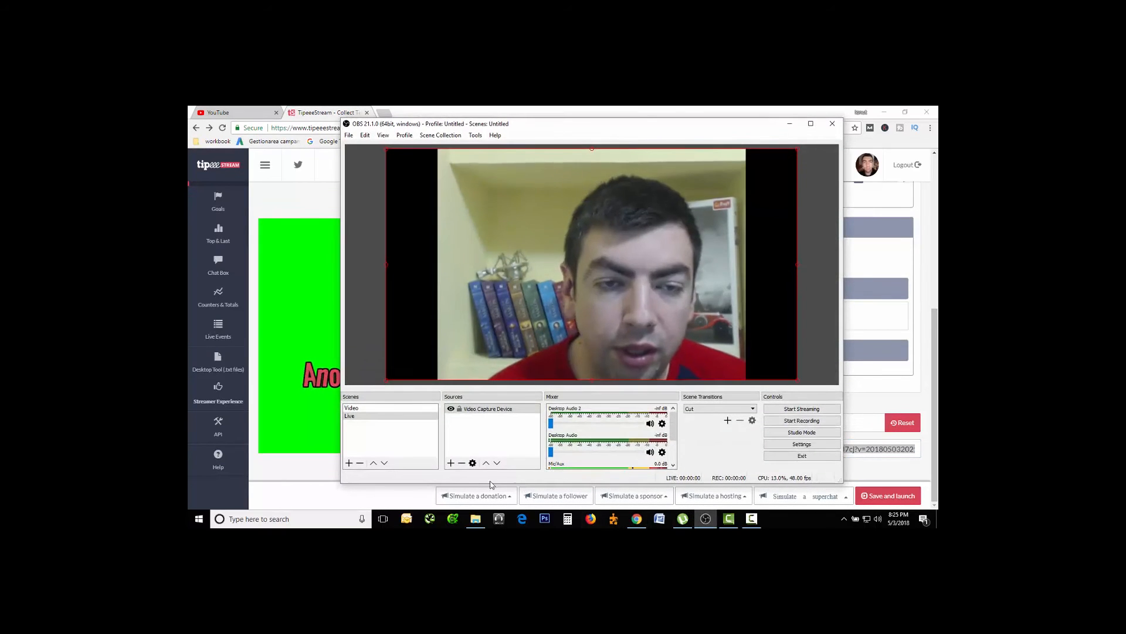
{"action": "left_click", "coordinate": [452, 463]}
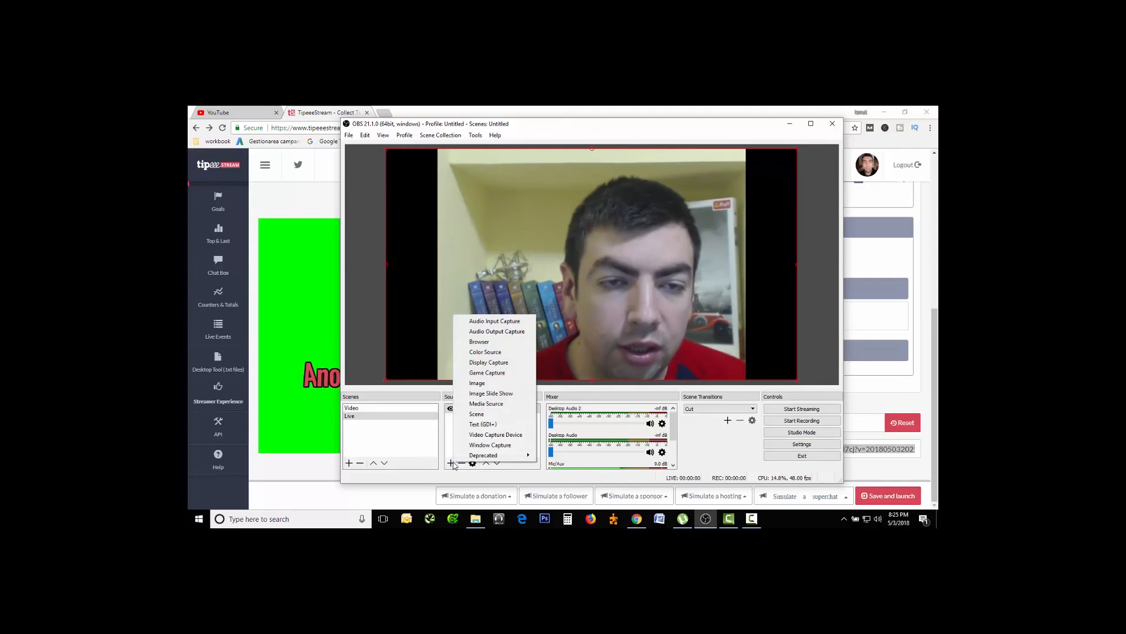
{"action": "left_click", "coordinate": [486, 345]}
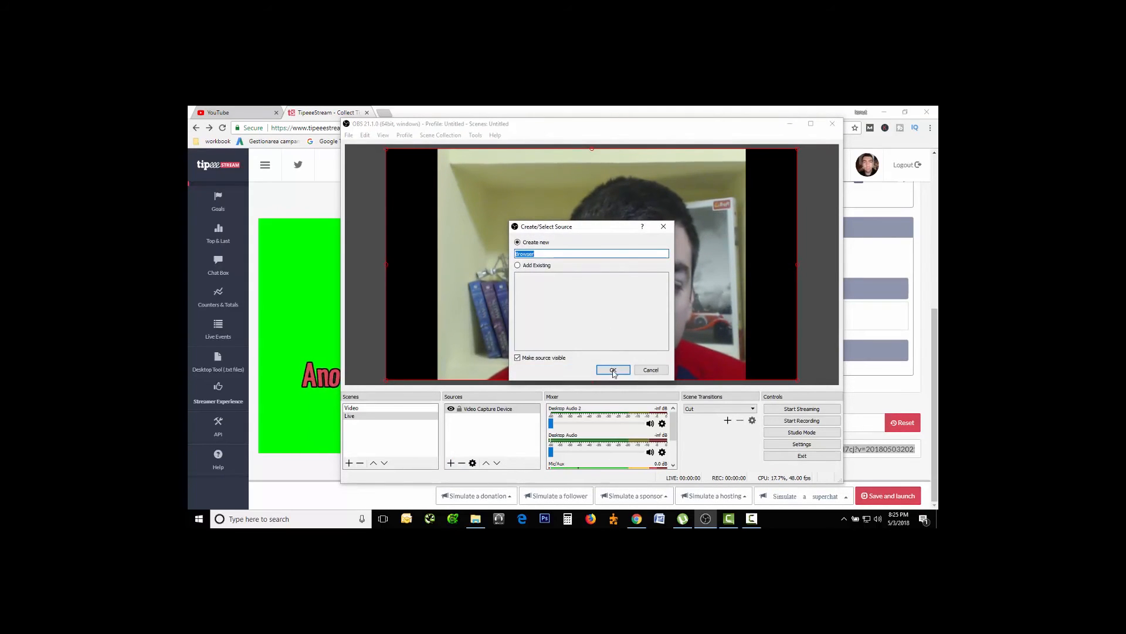
{"action": "left_click", "coordinate": [613, 370]}
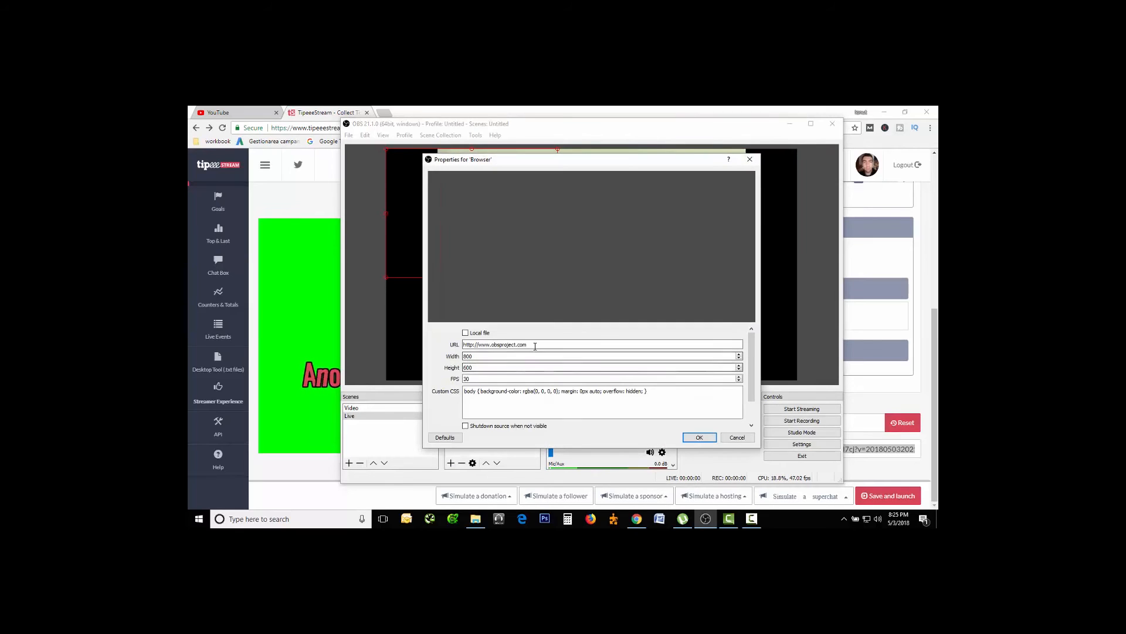
{"action": "right_click", "coordinate": [479, 345]}
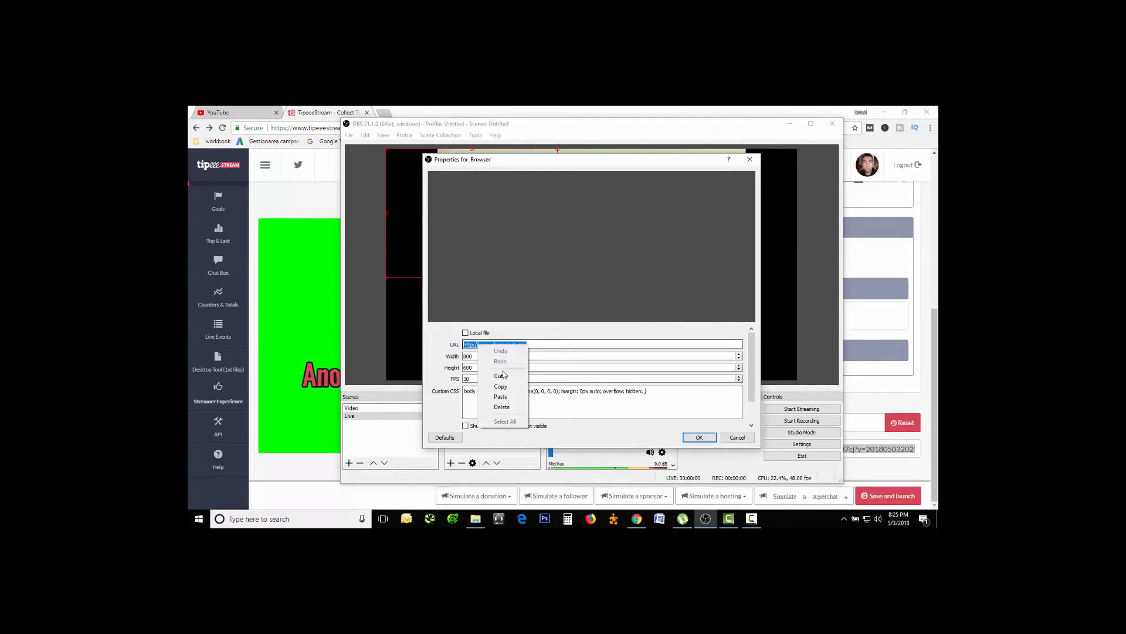
{"action": "left_click", "coordinate": [502, 397]}
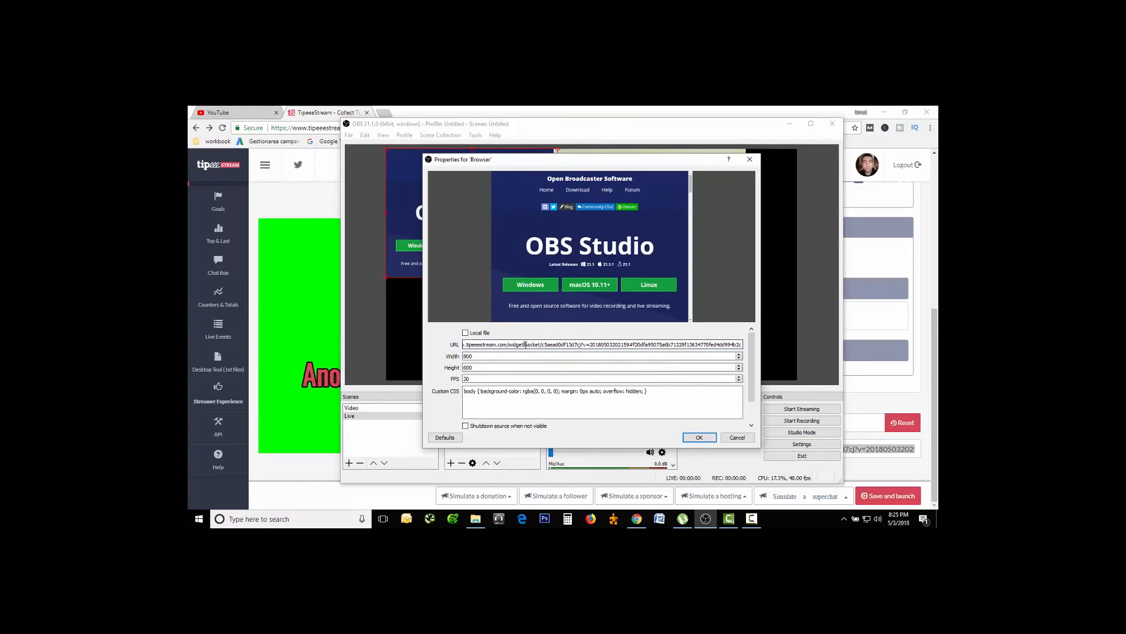
{"action": "left_click", "coordinate": [700, 438]}
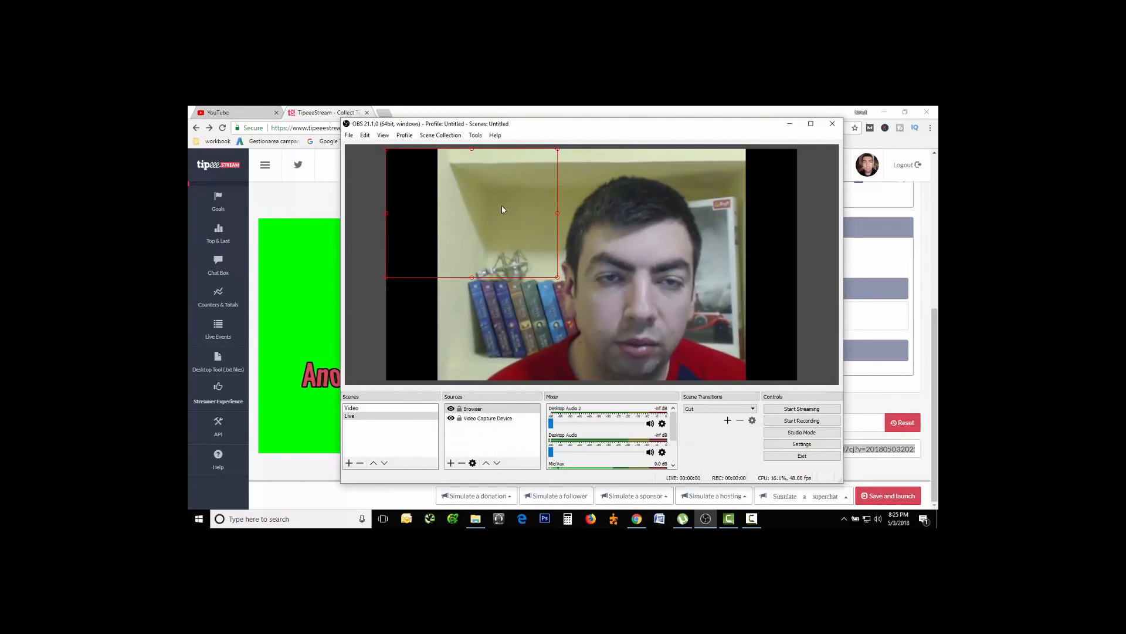
Transform the Browser source so it fills the whole preview canvas.
{"action": "right_click", "coordinate": [414, 238]}
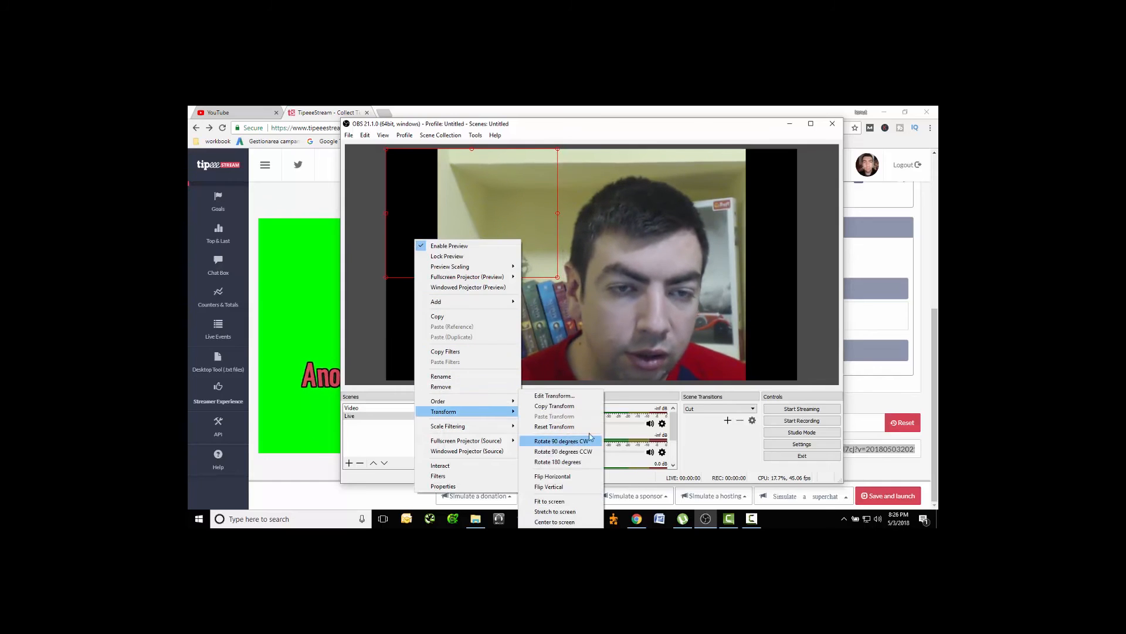
{"action": "left_click", "coordinate": [712, 437]}
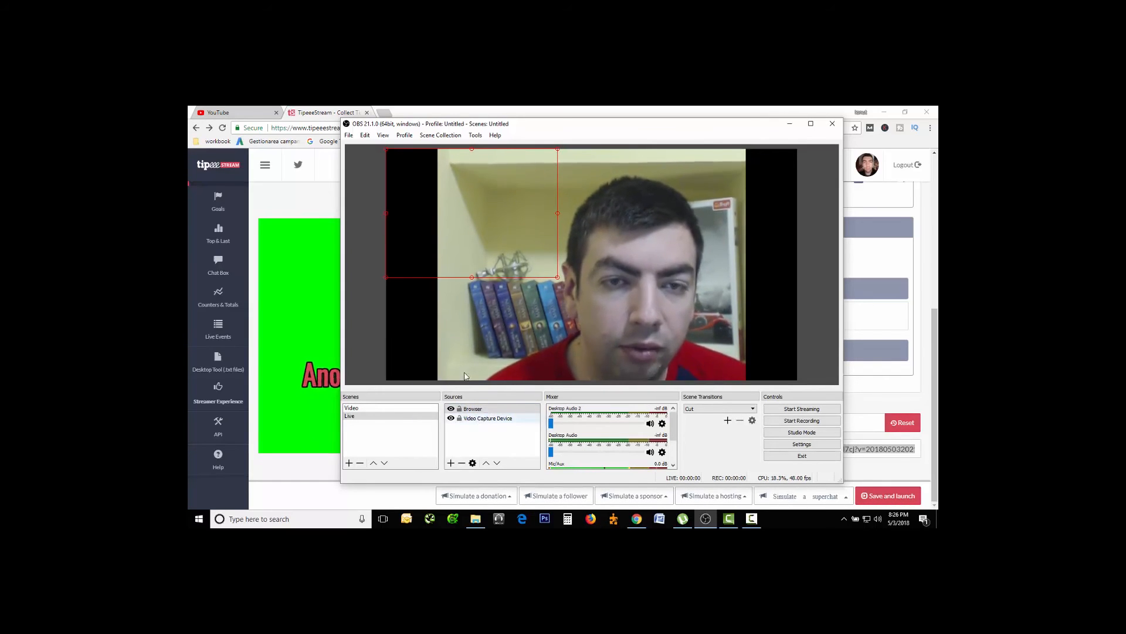
{"action": "right_click", "coordinate": [417, 262]}
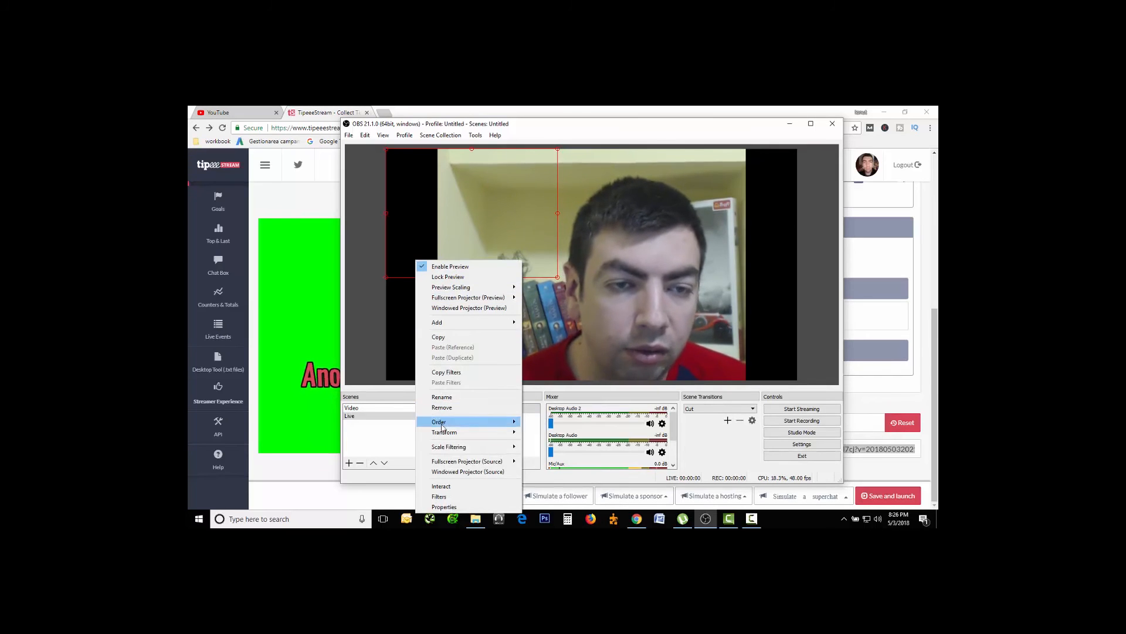
{"action": "mouse_move", "coordinate": [464, 432]}
{"action": "left_click", "coordinate": [565, 501]}
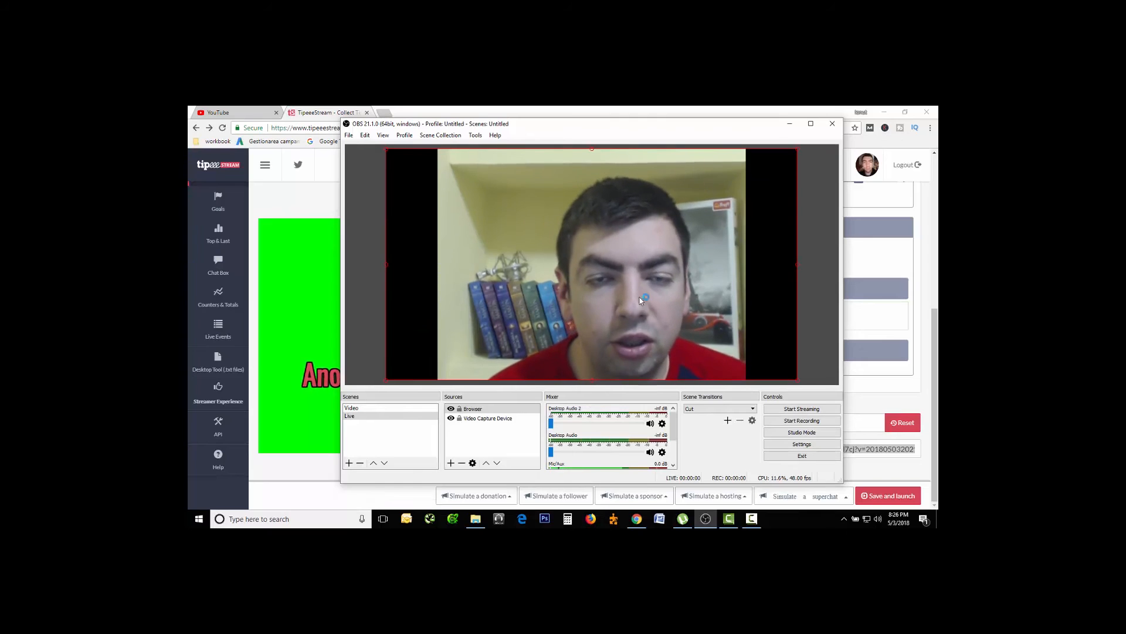
Return to the TipeeeStream page, simulate a 5.00 donation, and bring OBS back up to check the alert in the scene.
{"action": "left_click", "coordinate": [786, 127]}
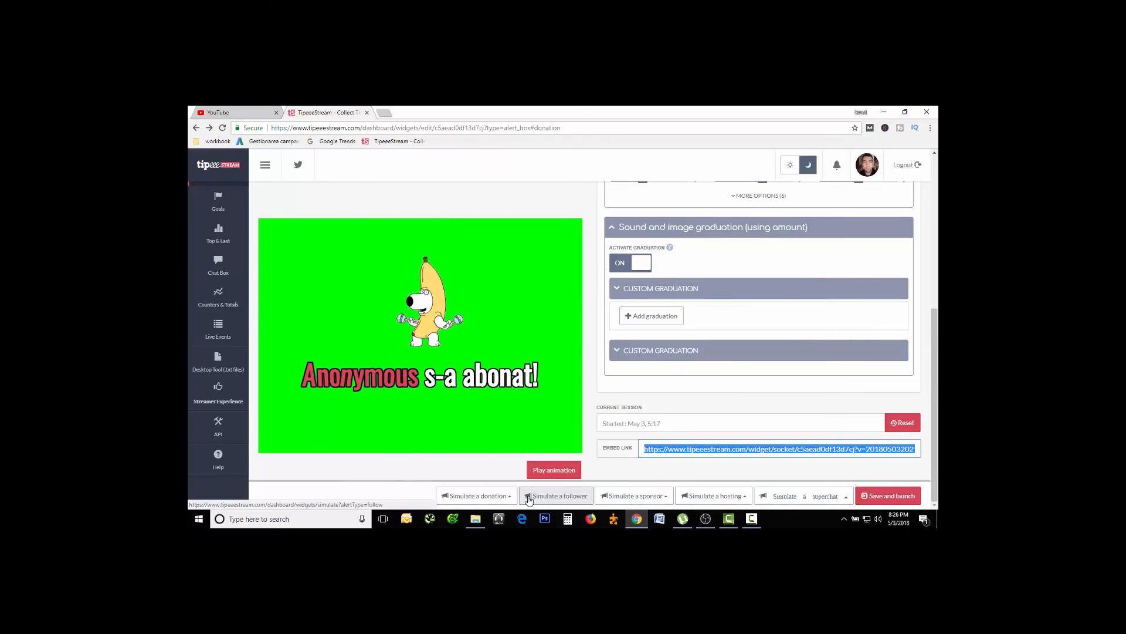
{"action": "left_click", "coordinate": [476, 495]}
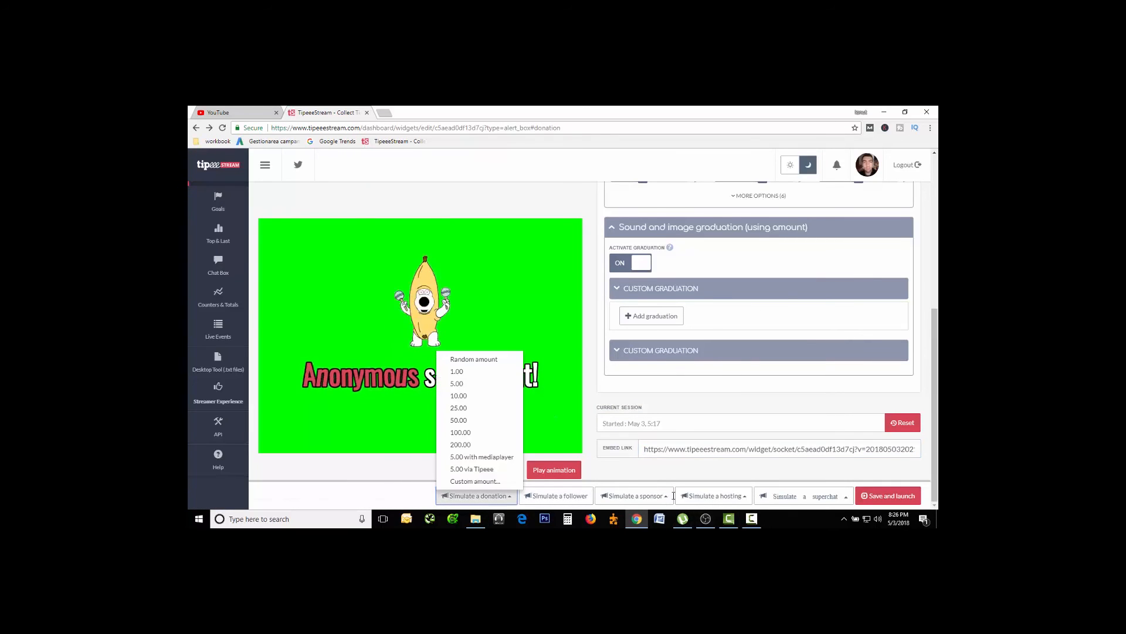
{"action": "left_click", "coordinate": [461, 385]}
{"action": "left_click", "coordinate": [706, 519]}
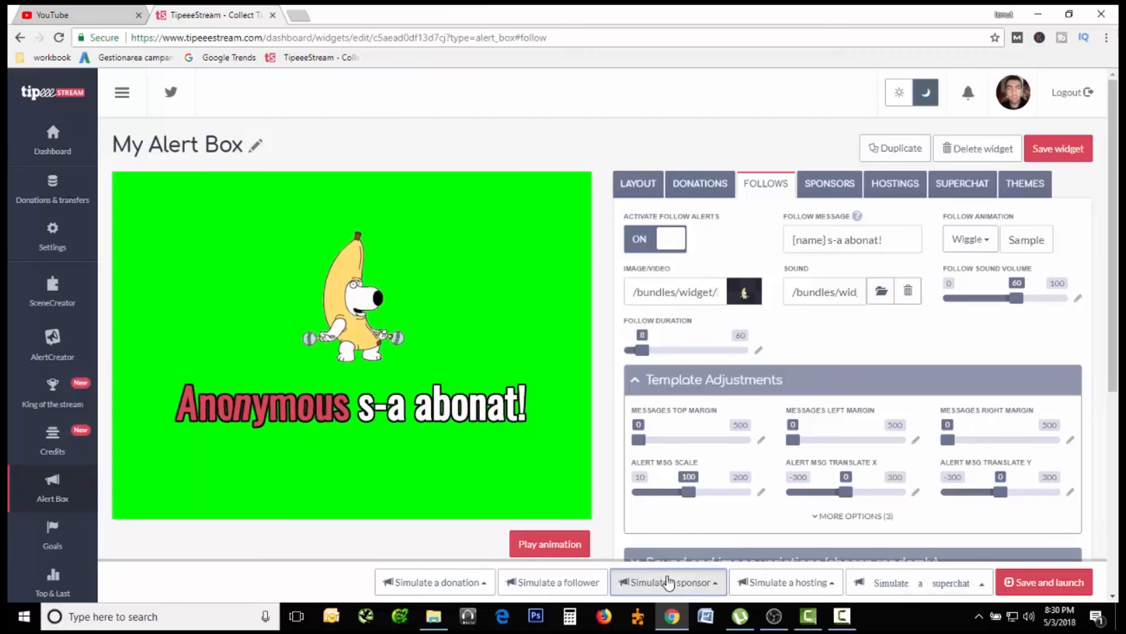
Open the sponsor simulation options for the alert box in TipeeeStream.
{"action": "left_click", "coordinate": [634, 496]}
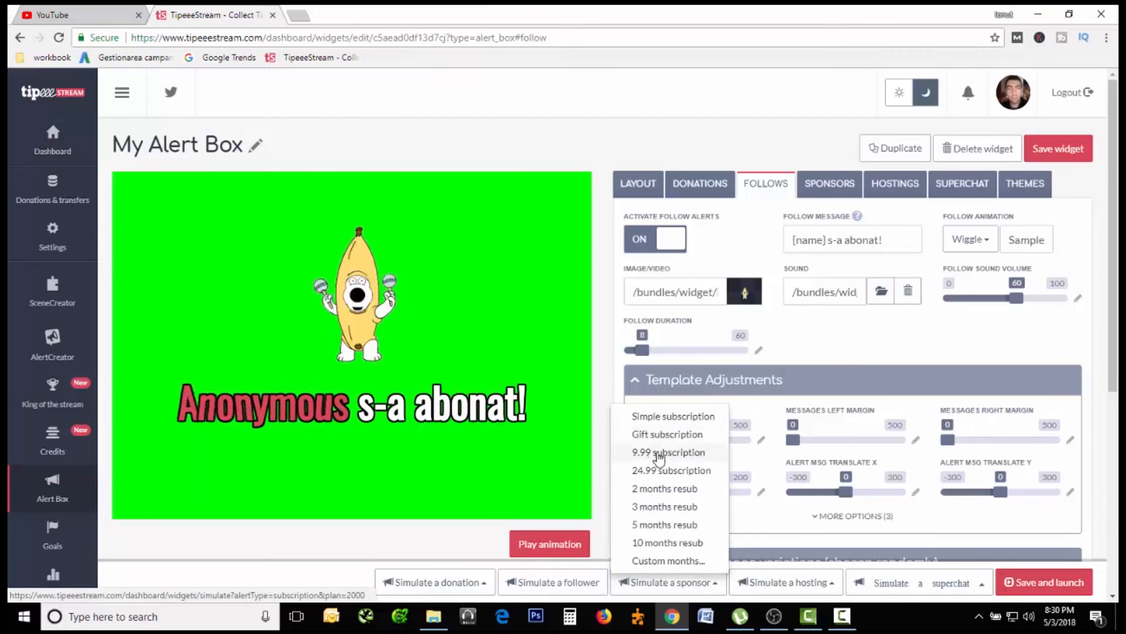